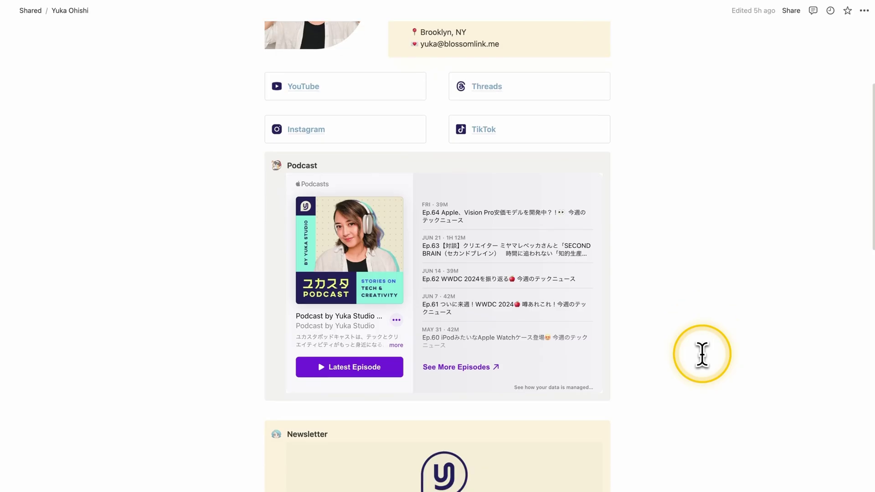
Open the published page's site customization and upload a custom banner image for the share preview
scroll(703, 354, "down", 5)
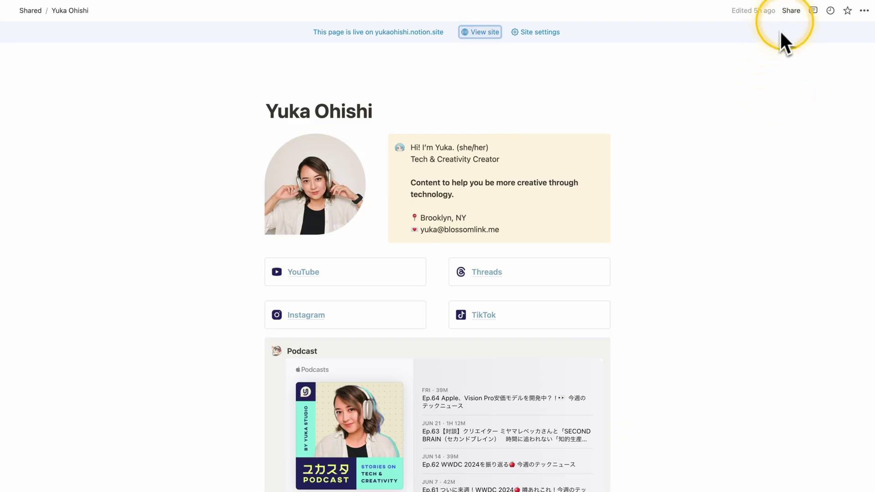
left_click(790, 11)
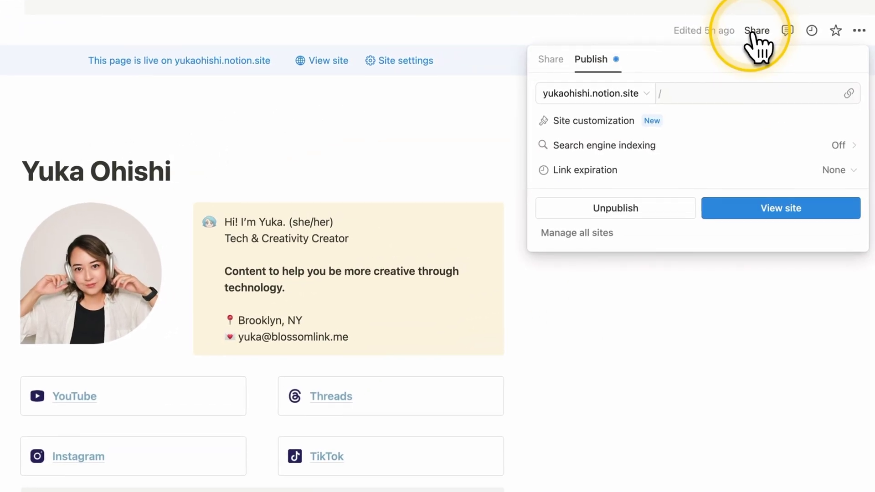
left_click(696, 123)
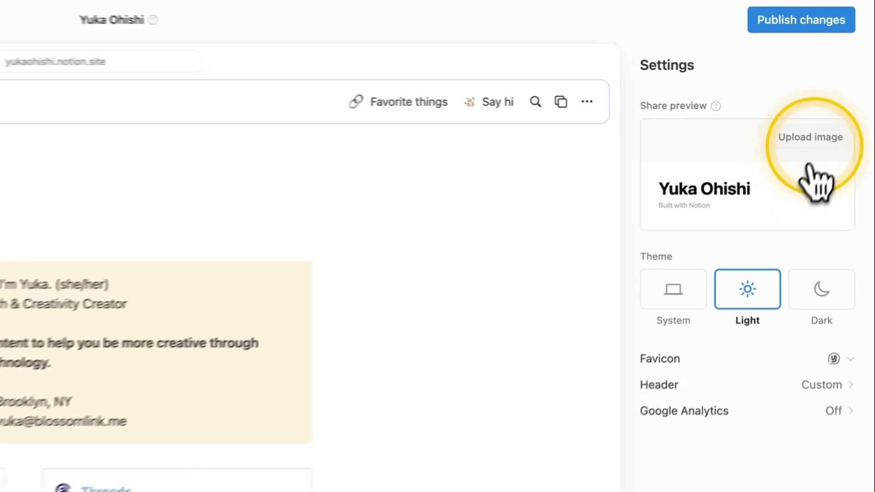
left_click(811, 137)
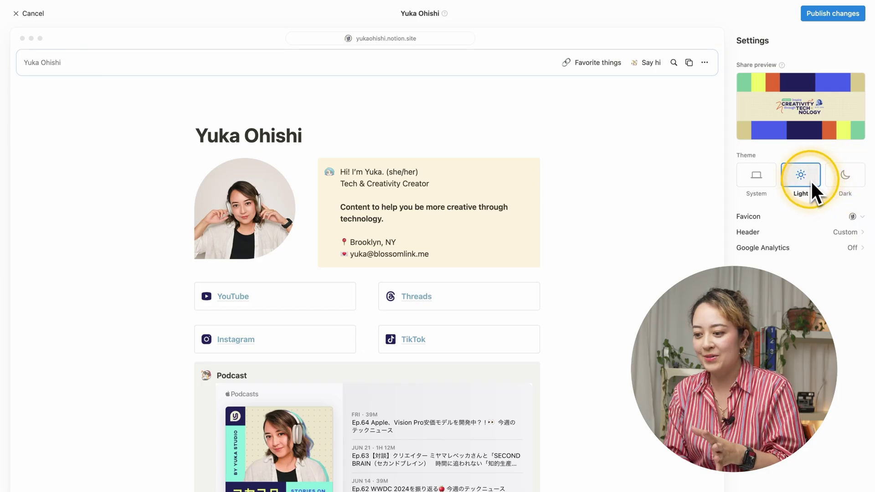
Preview the site in the Dark theme, return it to Light, and check the favicon options
left_click(844, 181)
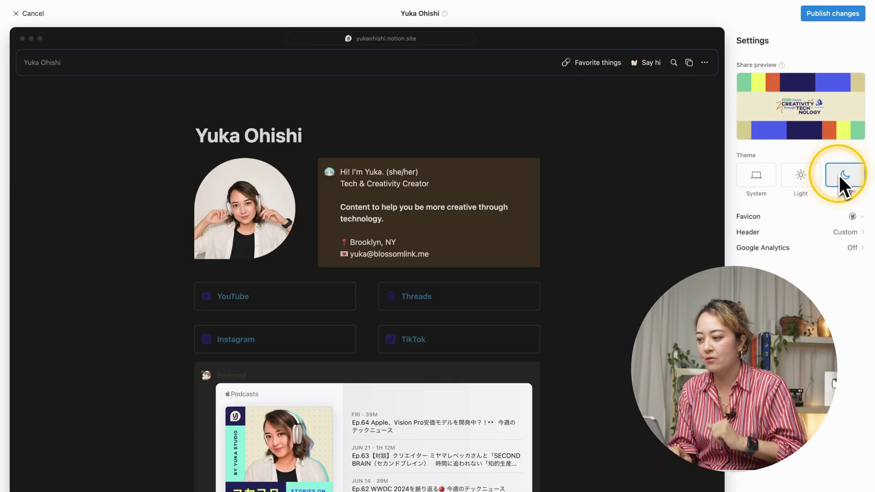
left_click(800, 178)
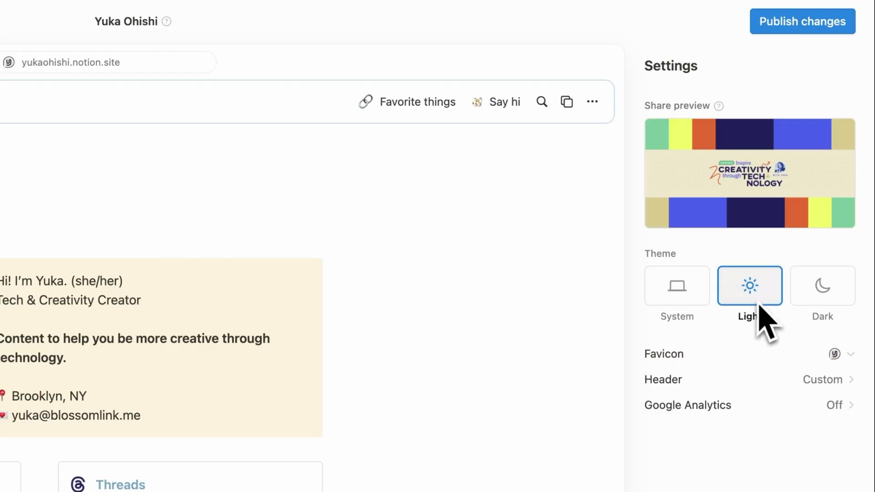
left_click(843, 357)
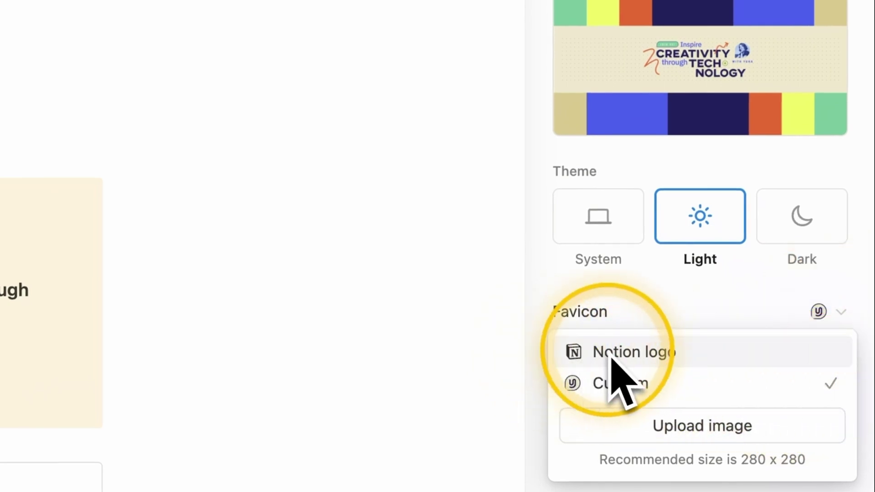
left_click(675, 308)
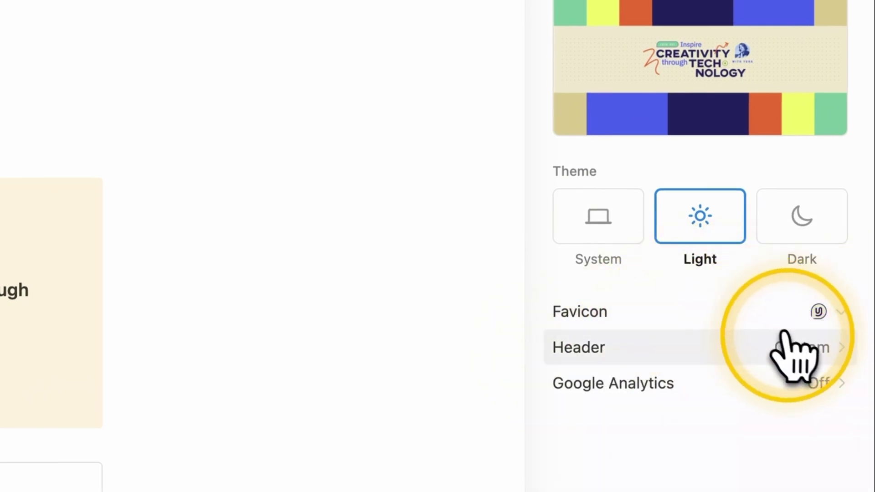
Try the header settings by turning the Notion watermark on and back off, and return to the main settings
scroll(797, 360, "down", 10)
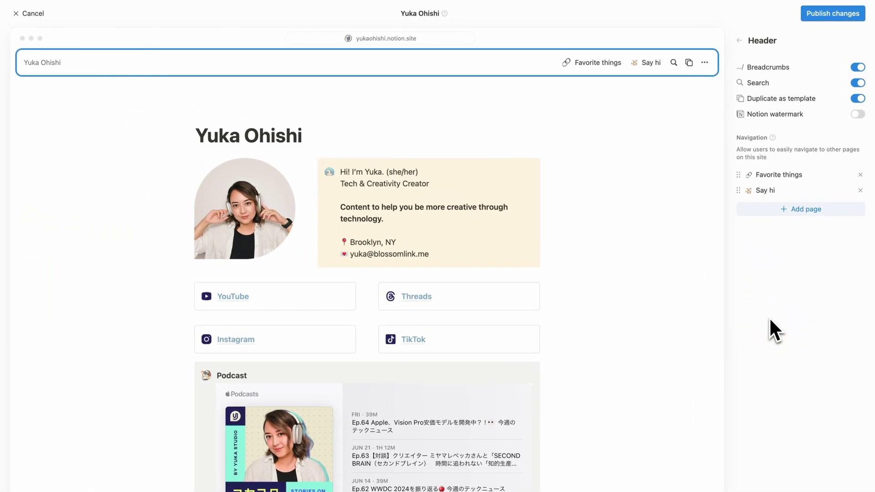
left_click(858, 67)
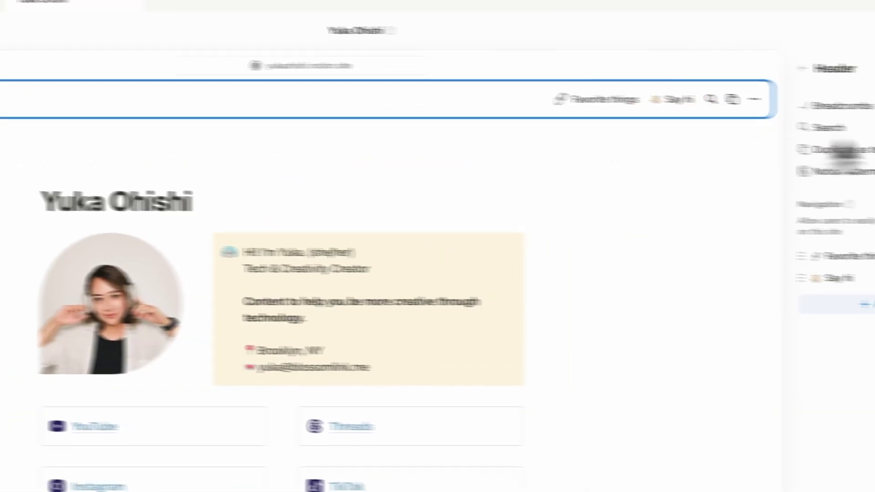
left_click(510, 80)
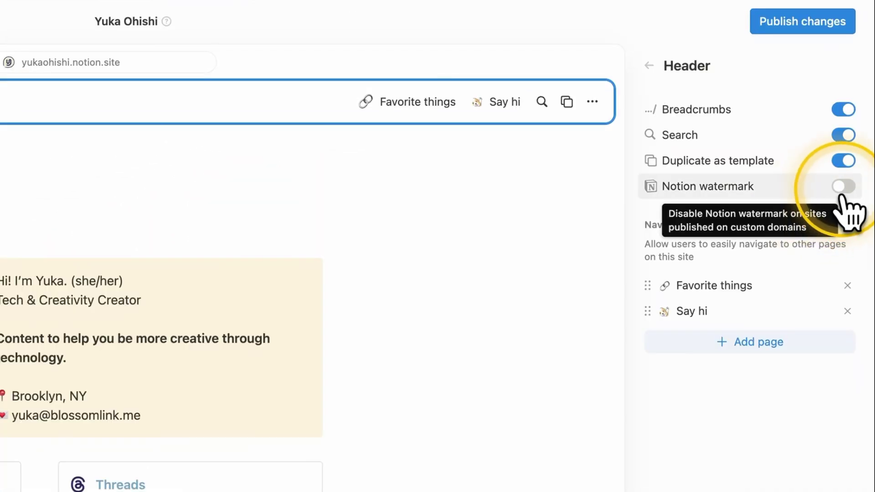
left_click(844, 187)
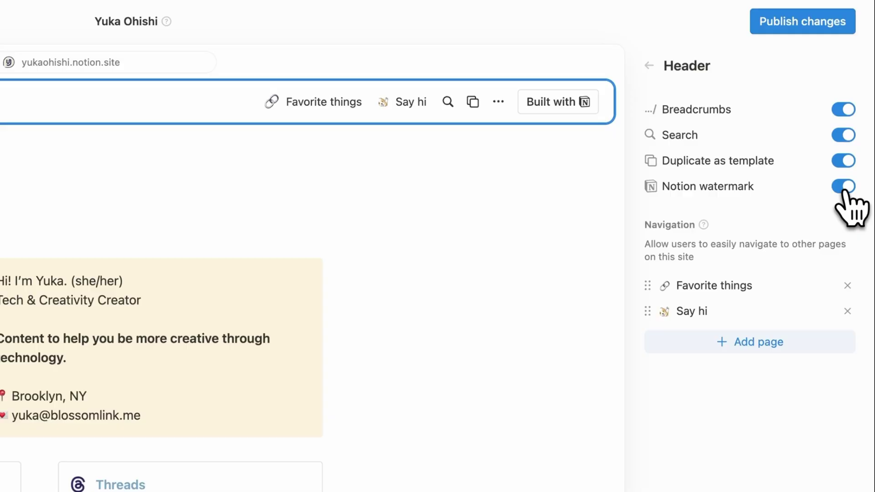
left_click(844, 190)
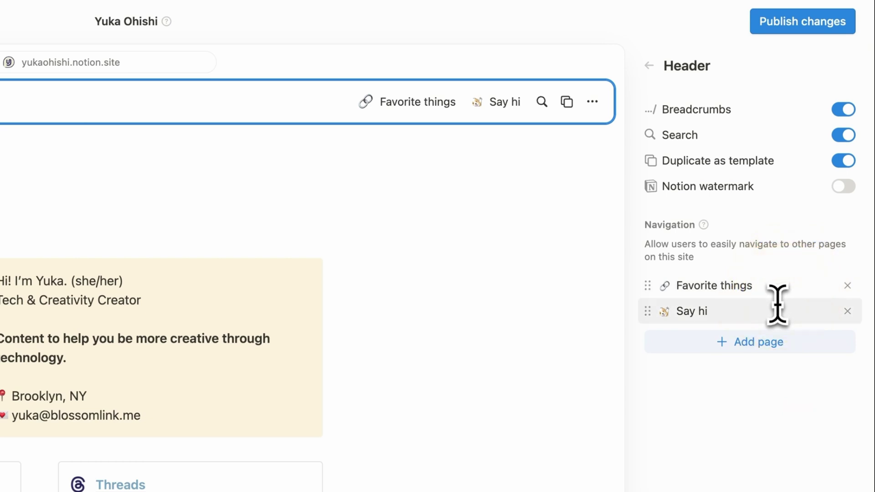
left_click(649, 67)
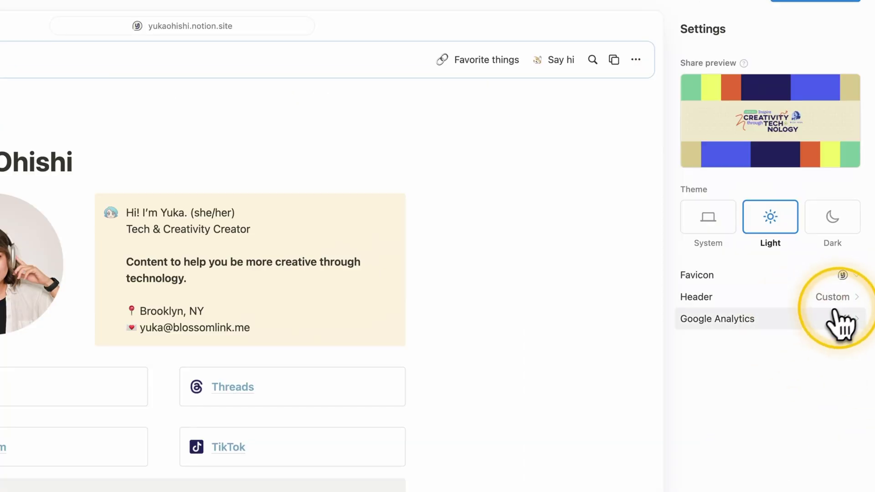
Check the Google Analytics measurement ID setting and publish the site changes
left_click(837, 320)
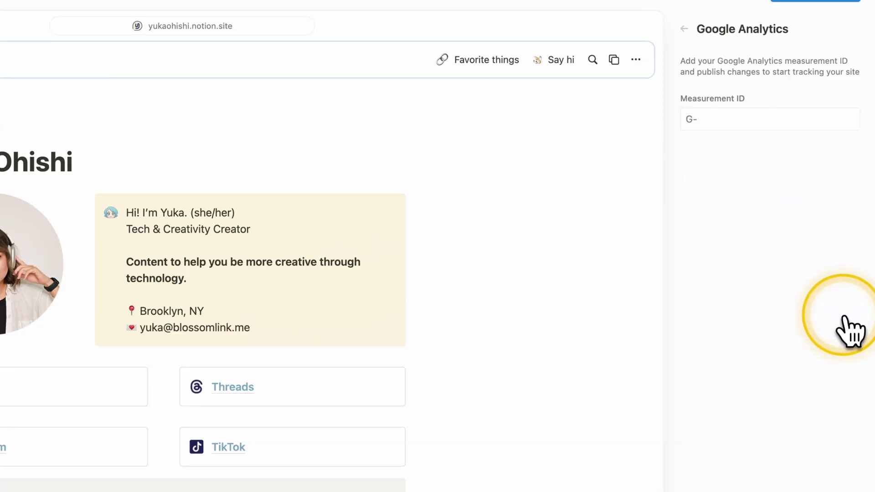
left_click(684, 29)
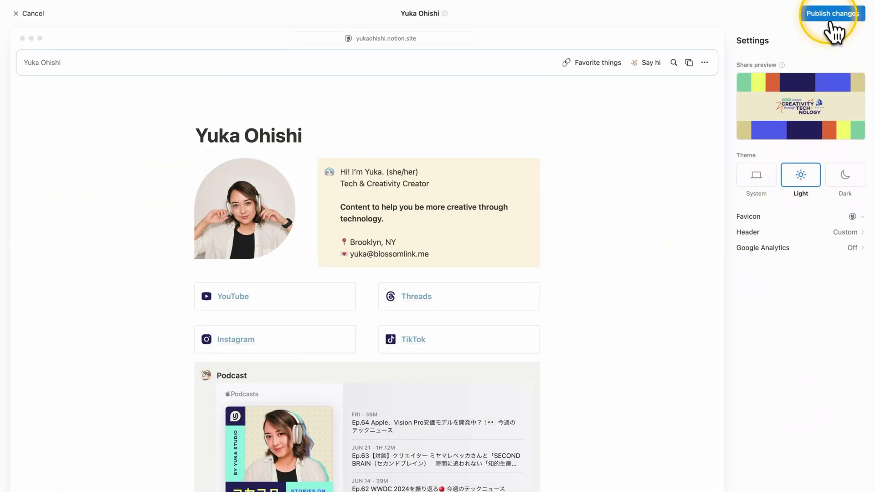
left_click(832, 19)
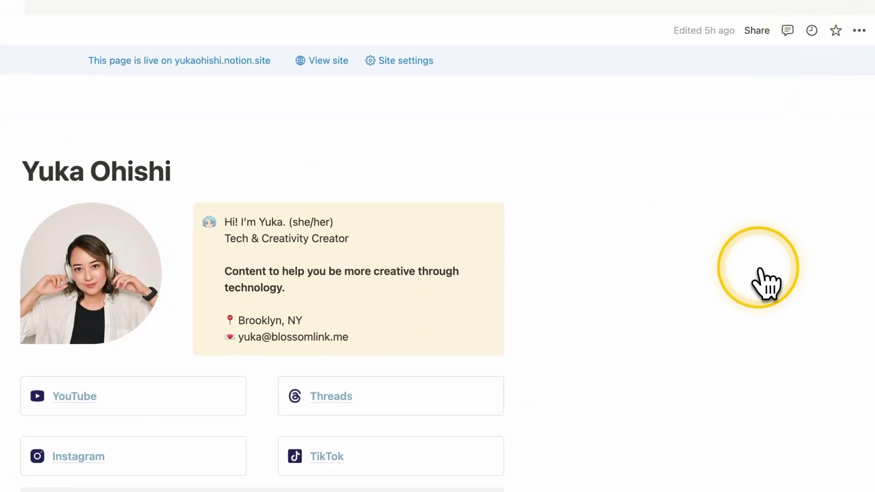
View the live site and look through its header, podcast, newsletter and link gallery sections
left_click(328, 60)
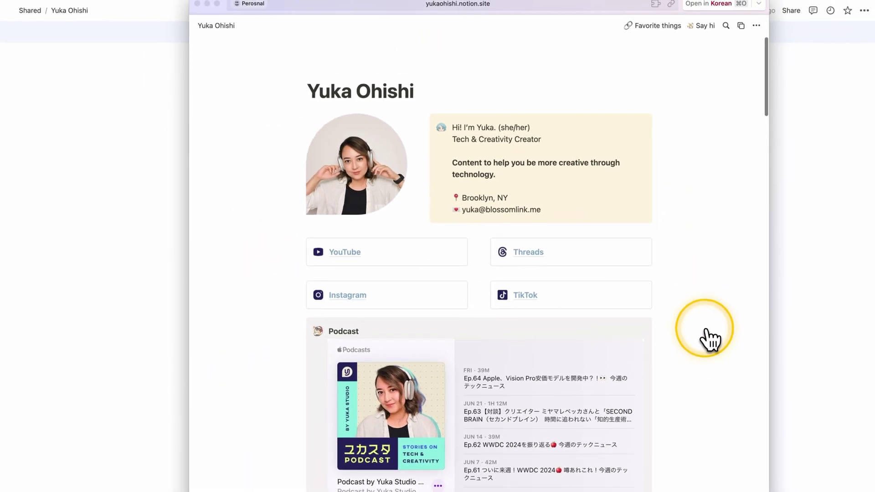
scroll(709, 340, "down", 1)
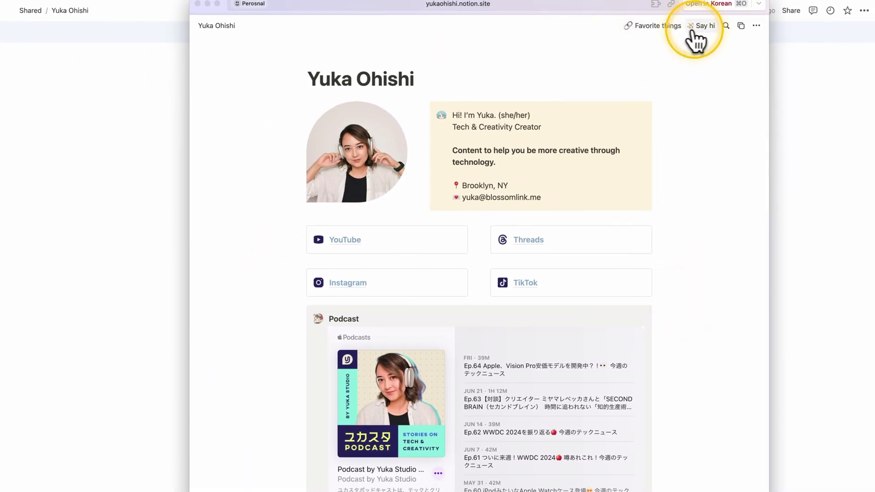
scroll(700, 256, "down", 20)
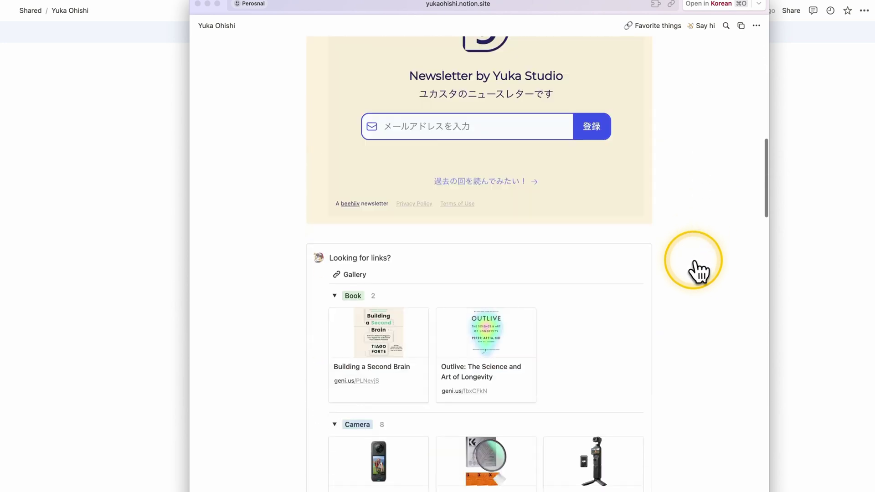
scroll(697, 271, "up", 20)
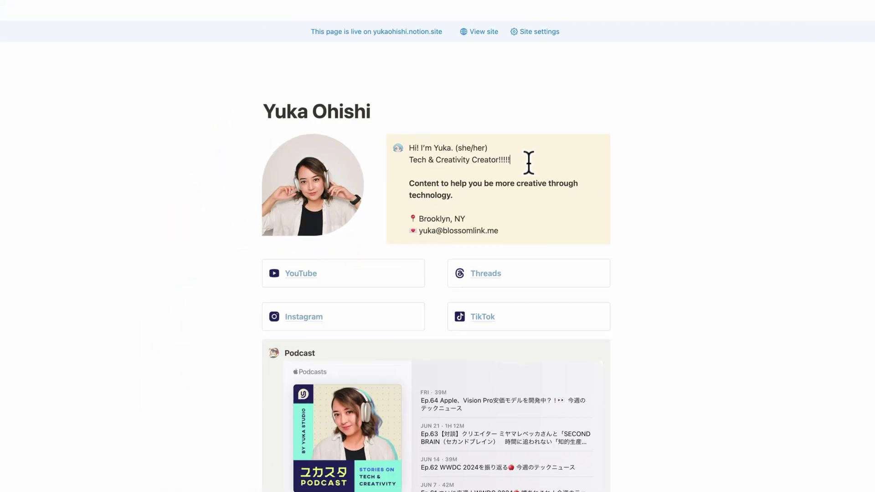
Add "!!!!!" after "Tech & Creativity Creator" in the intro callout and publish the changes from site customization
left_click(662, 157)
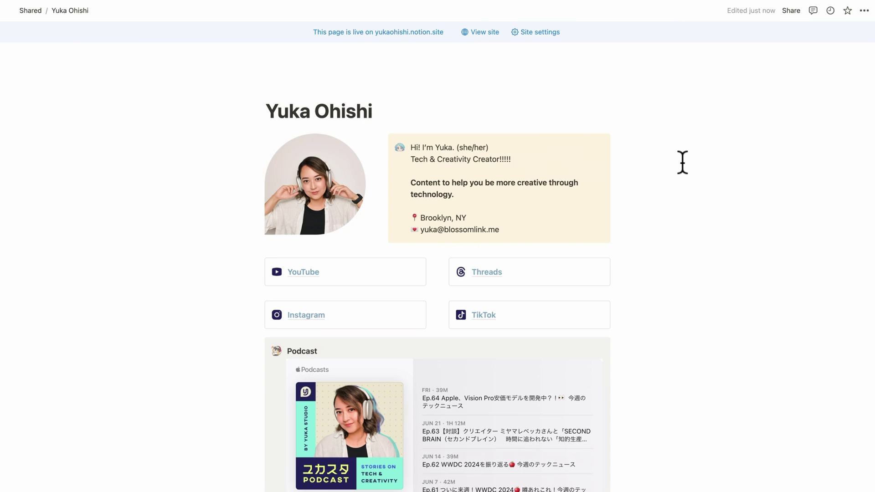
left_click(532, 32)
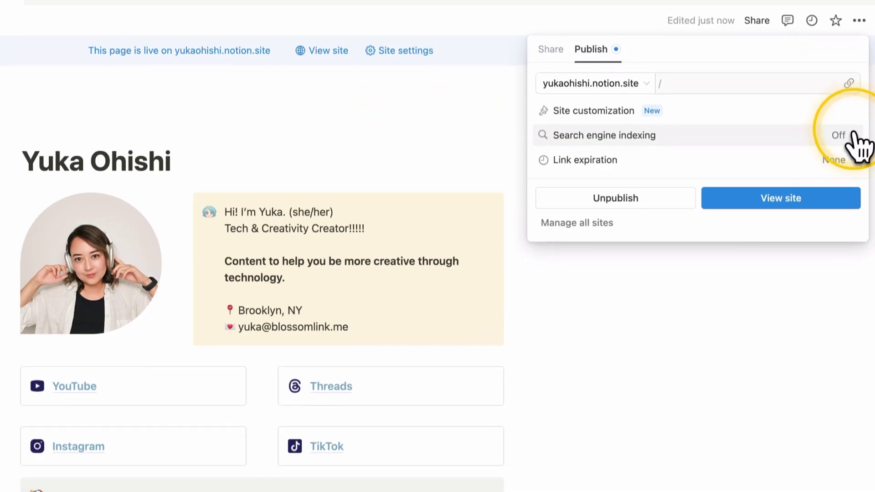
left_click(823, 137)
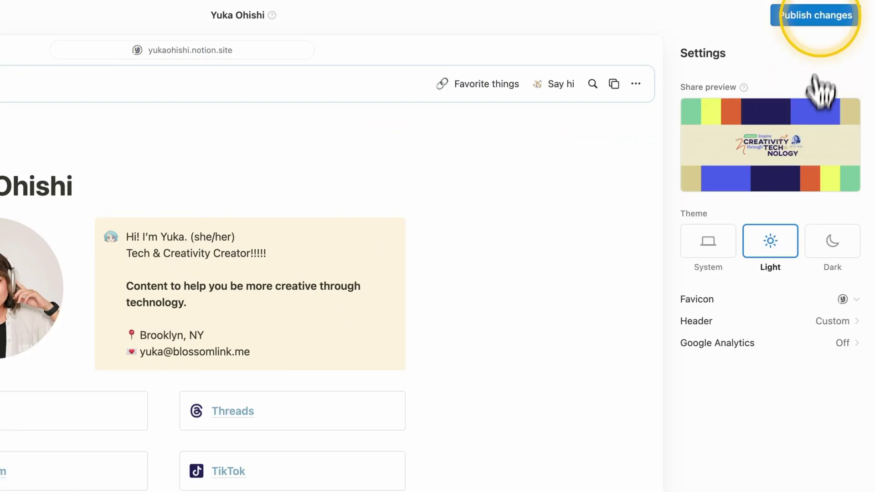
left_click(818, 18)
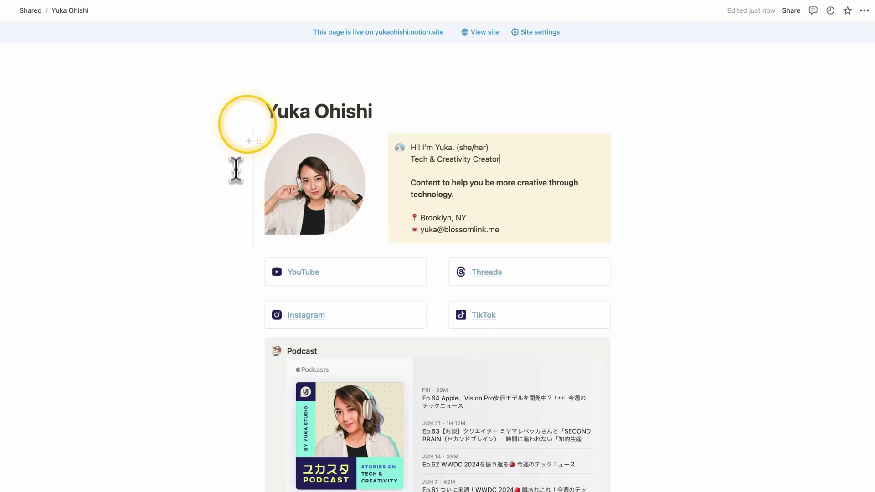
Examine the page title, the column divider beside the photo, and the intro callout block
left_click_drag(265, 111, 373, 112)
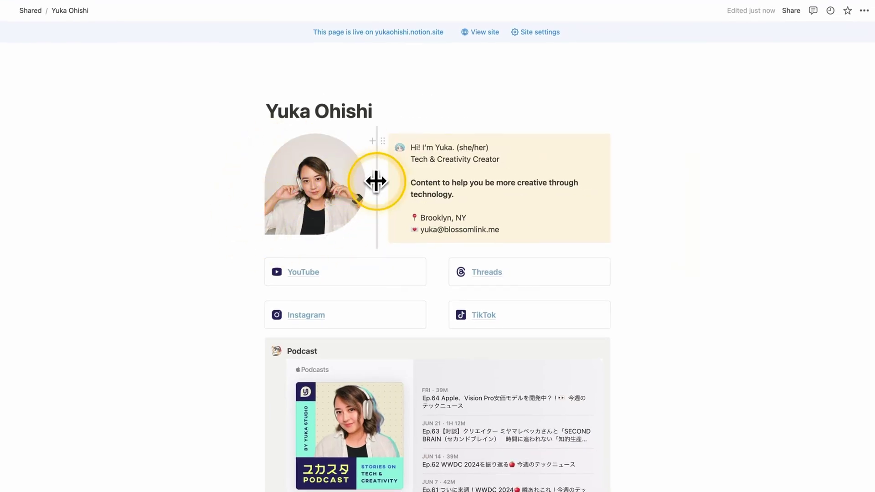
left_click(376, 181)
mouse_move(376, 189)
left_mouse_down()
mouse_move(400, 190)
mouse_move(376, 188)
left_mouse_up()
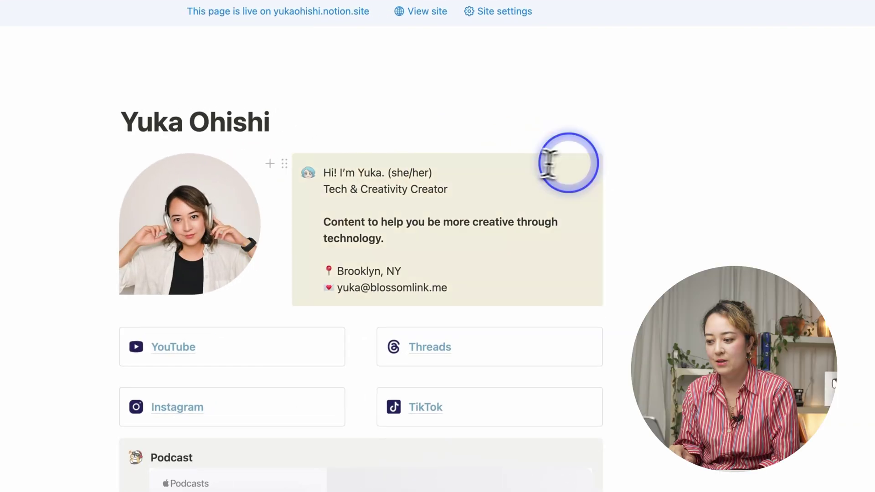
left_click(548, 164)
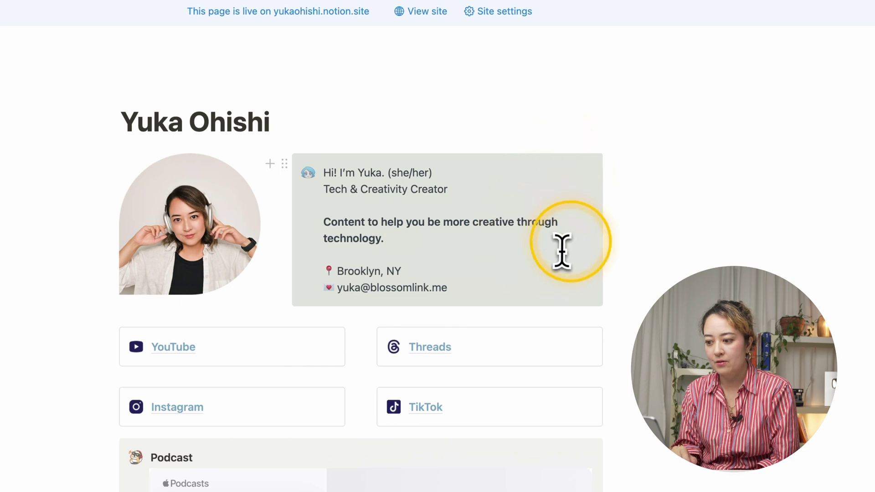
left_click(565, 189)
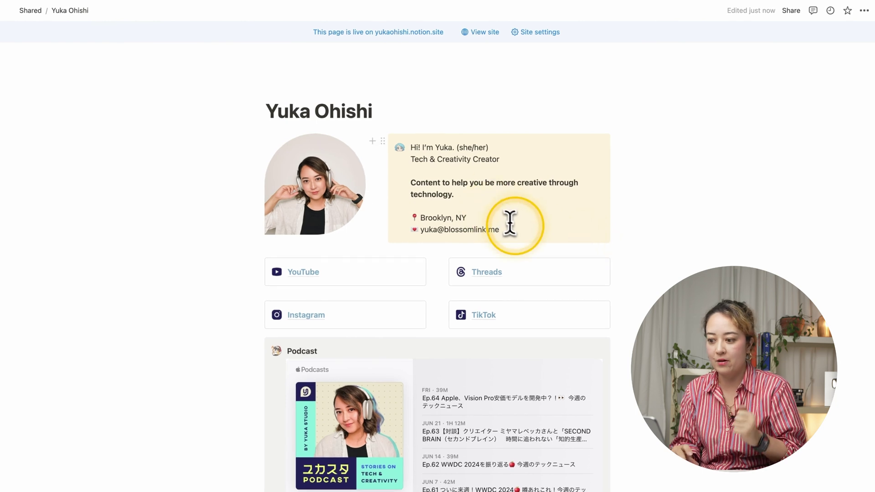
scroll(504, 220, "down", 3)
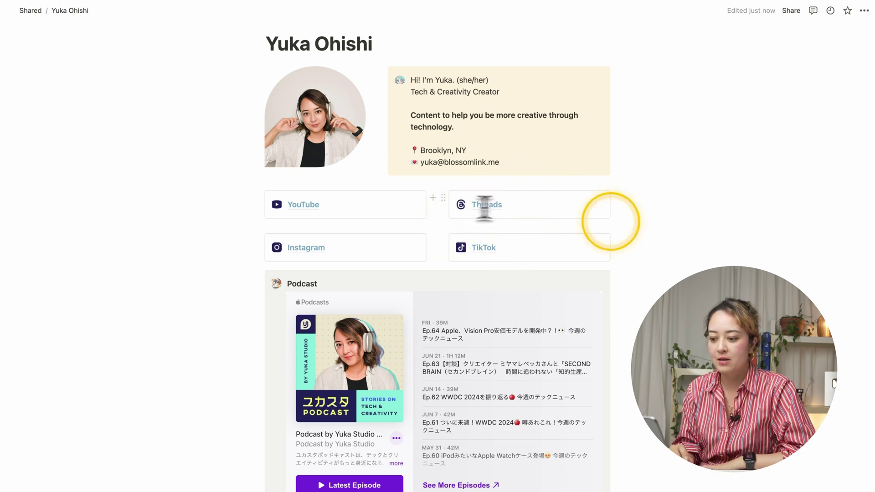
scroll(698, 238, "down", 5)
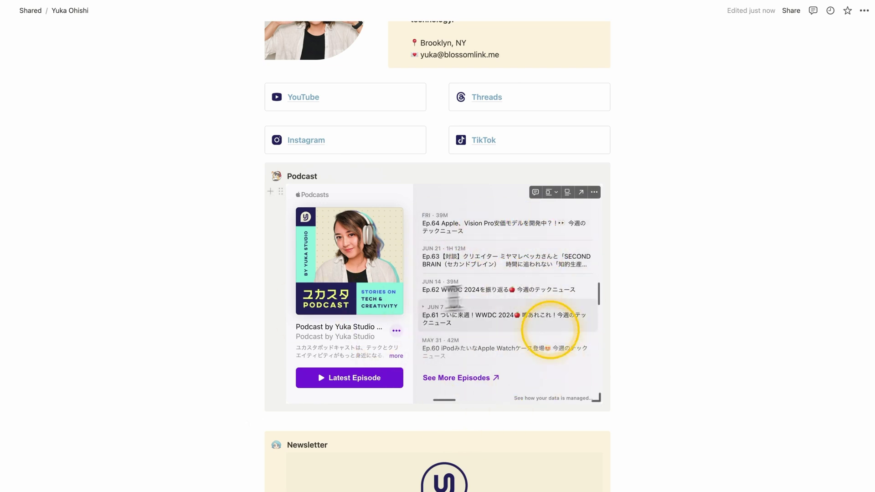
left_click(389, 173)
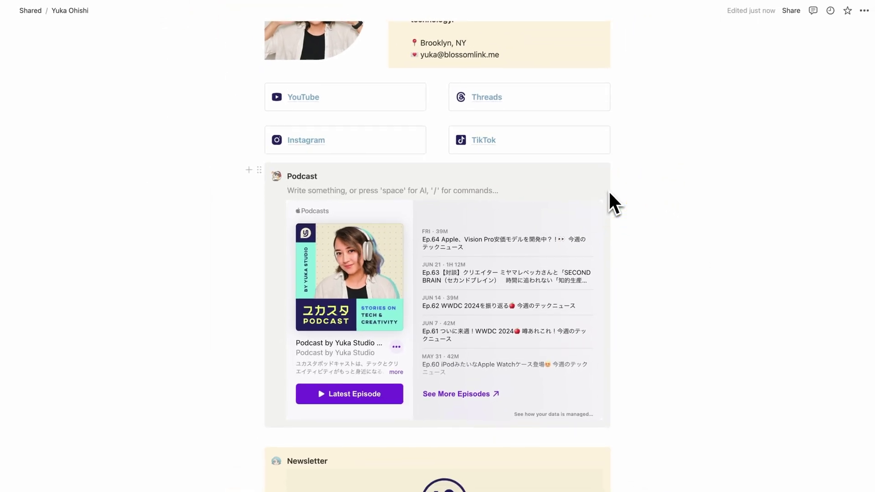
key("super+v")
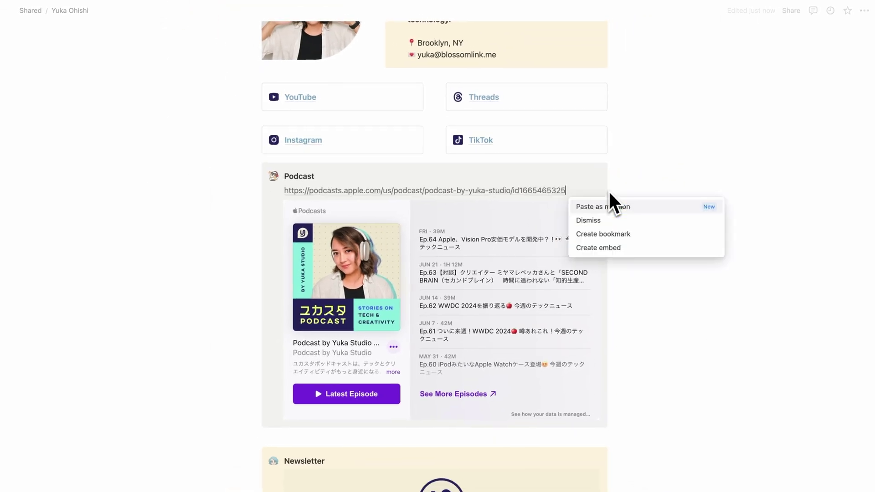
left_click(678, 219)
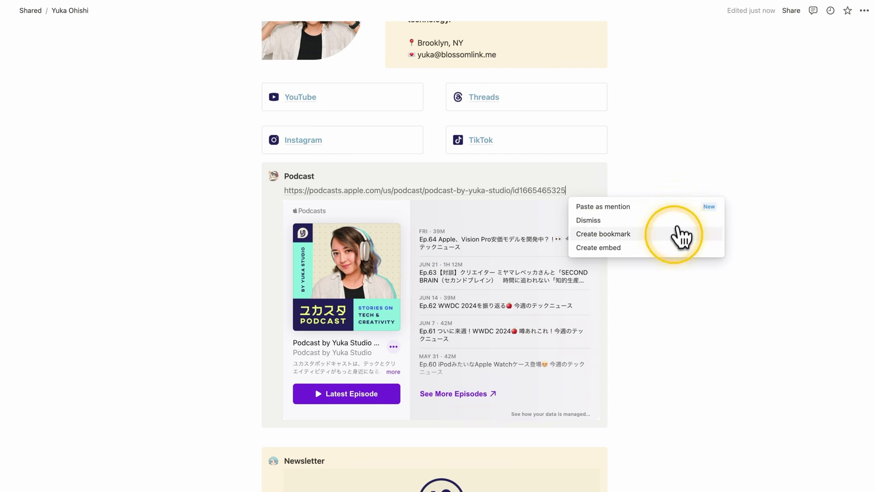
left_click(678, 250)
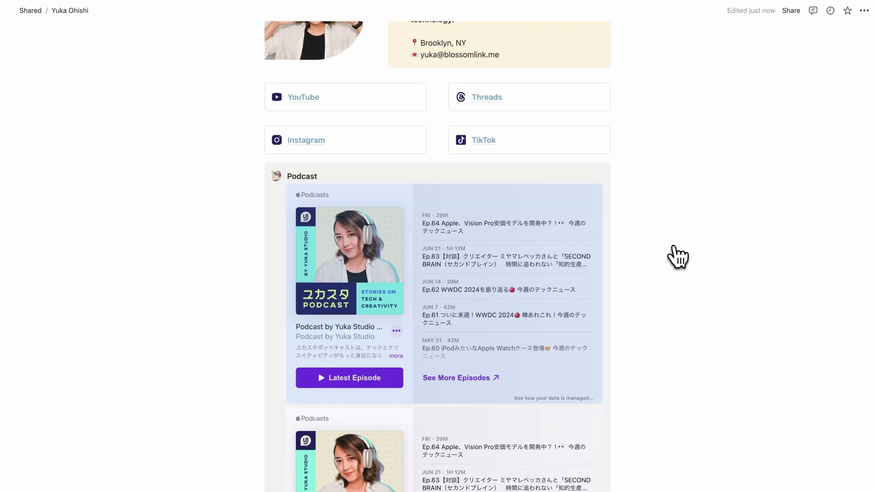
Narrow the new podcast embed to about half the Podcast callout's width and move it into a column beside the intro callout
left_click_drag(599, 294, 551, 296)
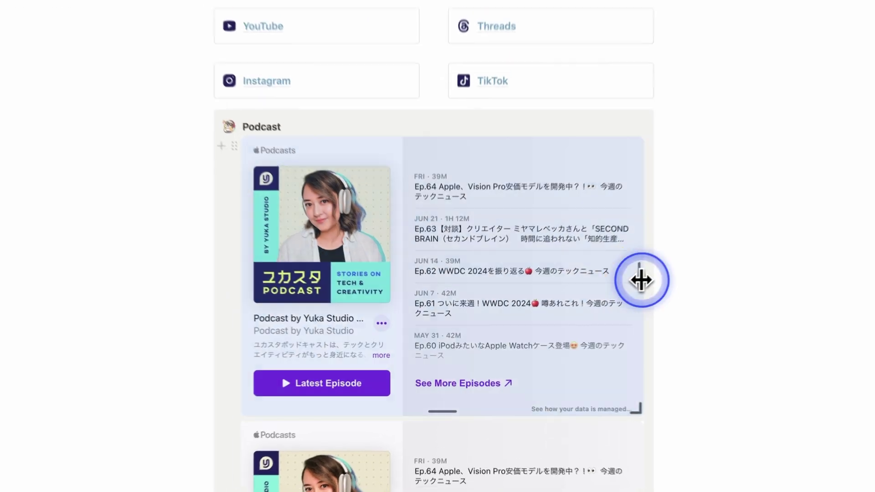
left_click_drag(591, 274, 445, 283)
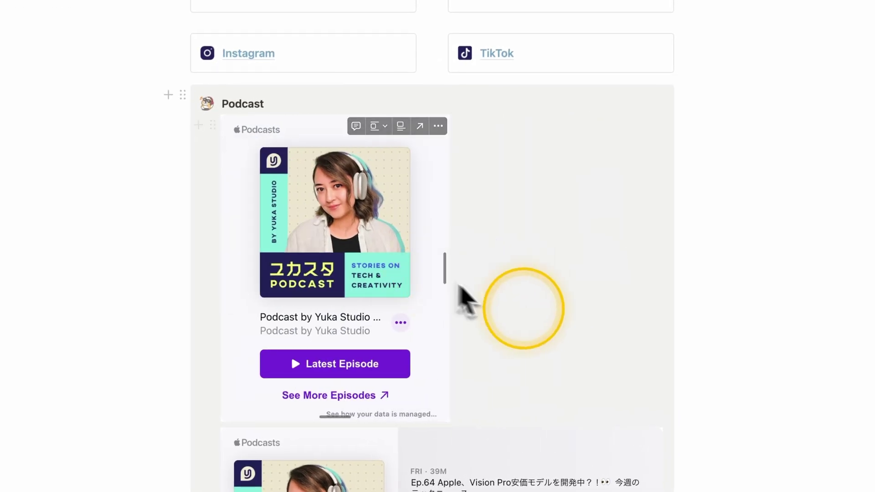
left_click(214, 126)
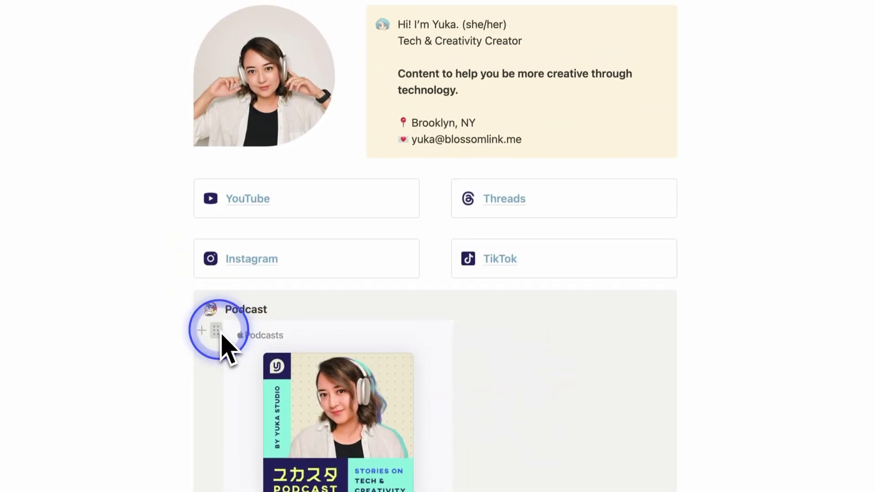
left_click_drag(223, 348, 691, 71)
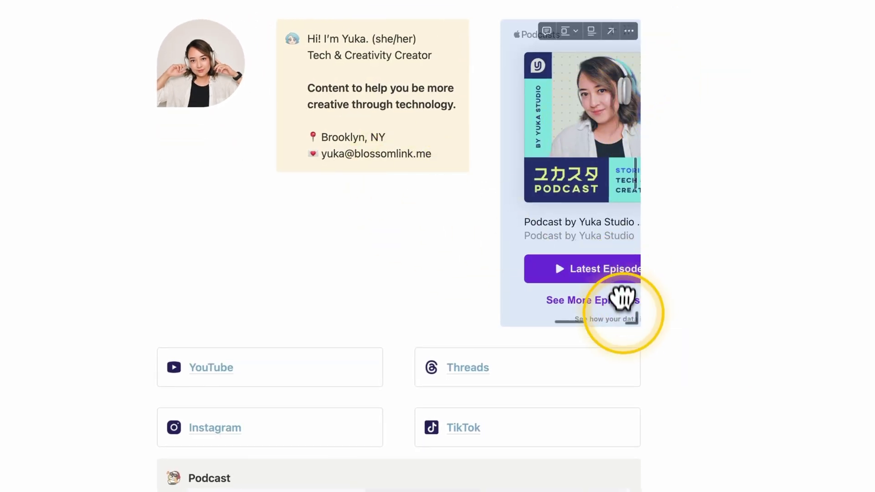
Reduce the height of the podcast embed beside the intro callout slightly and move it directly under the Threads link
left_click(635, 318)
left_click_drag(634, 318, 617, 312)
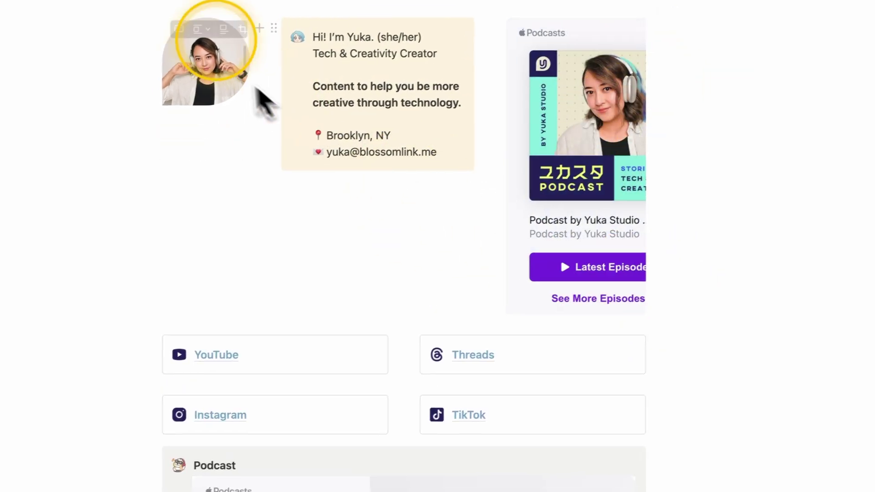
left_click_drag(515, 23, 635, 371)
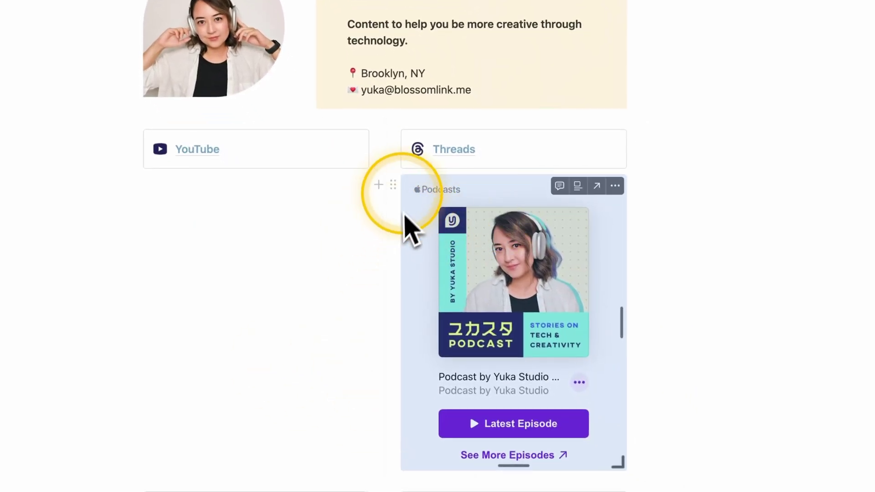
left_click(393, 186)
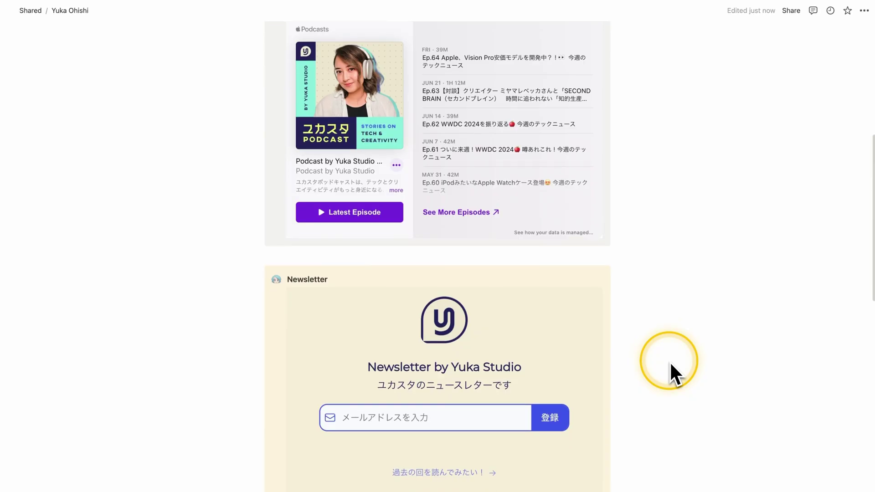
Examine the Newsletter callout with its embedded sign-up form and try out the form's email field
scroll(669, 365, "down", 3)
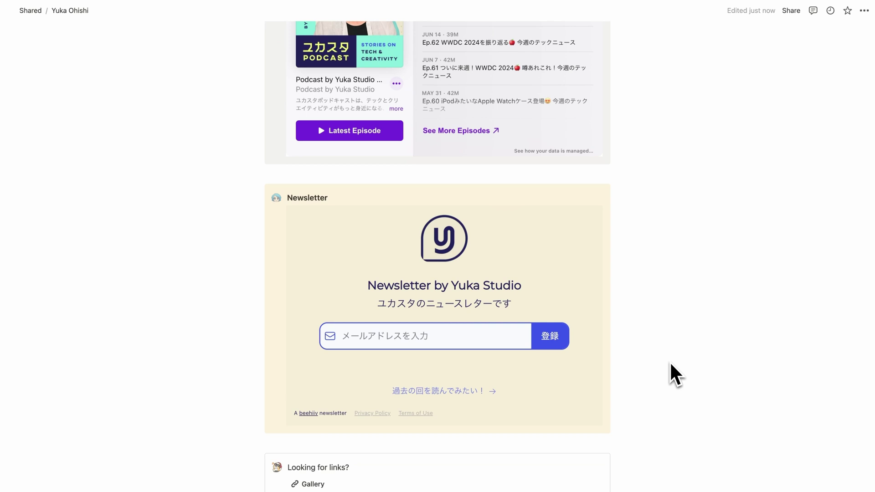
left_click(671, 248)
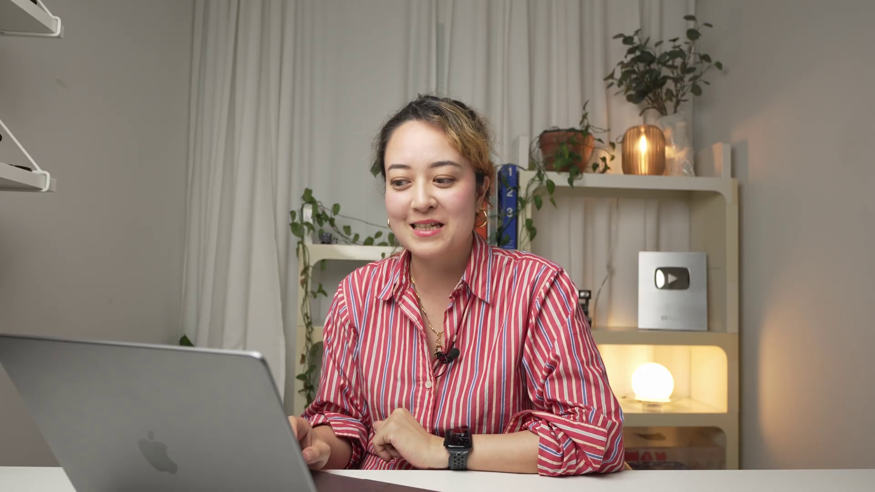
left_click(420, 302)
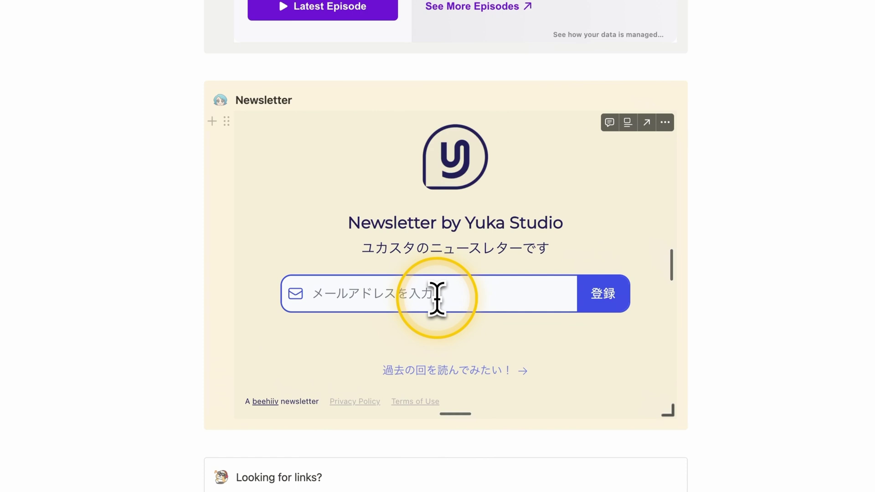
key("BackSpace")
key("BackSpace")
key("BackSpace")
key("BackSpace")
key("BackSpace")
key("BackSpace")
key("BackSpace")
key("BackSpace")
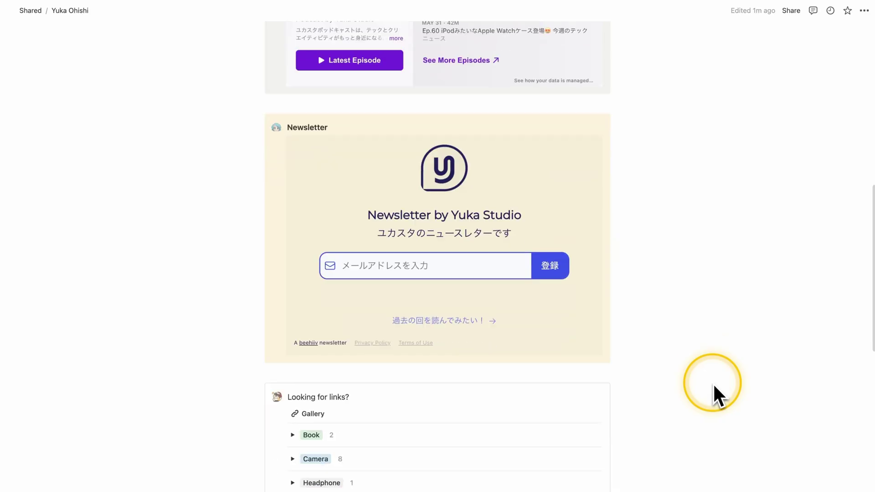
Expand the Book, Camera, Headphone and Mic groups in the Looking for links? gallery and look through their items
scroll(714, 387, "down", 10)
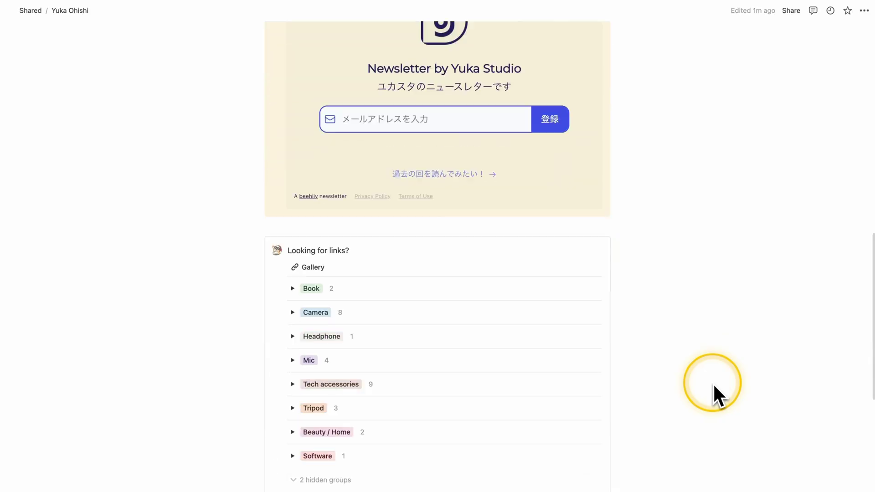
scroll(713, 386, "down", 2)
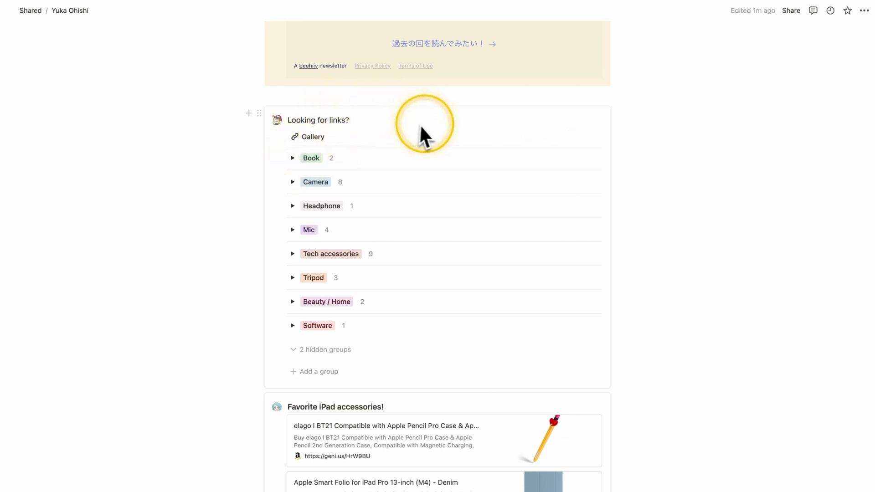
left_click(293, 158)
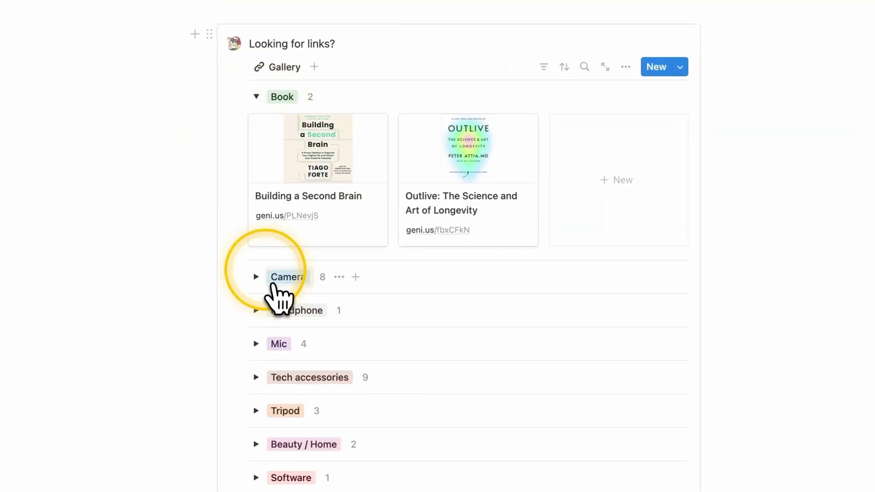
left_click(256, 277)
scroll(260, 289, "down", 8)
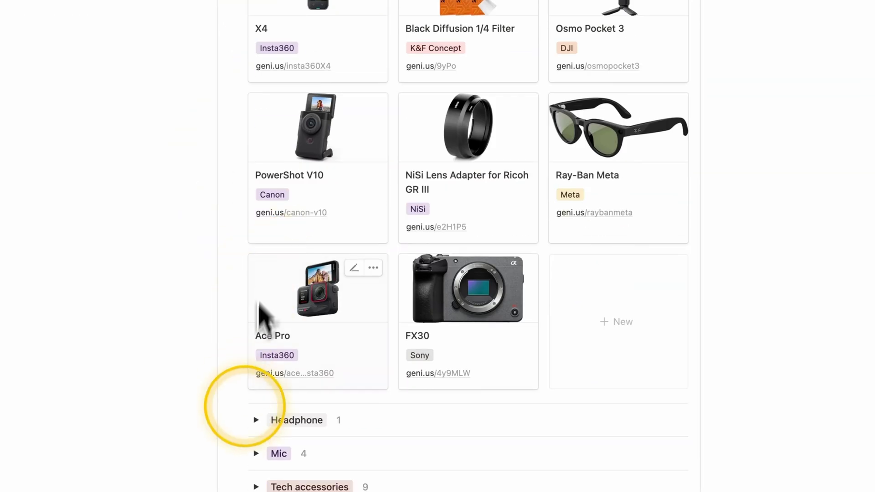
left_click(255, 420)
scroll(253, 435, "down", 6)
left_click(256, 342)
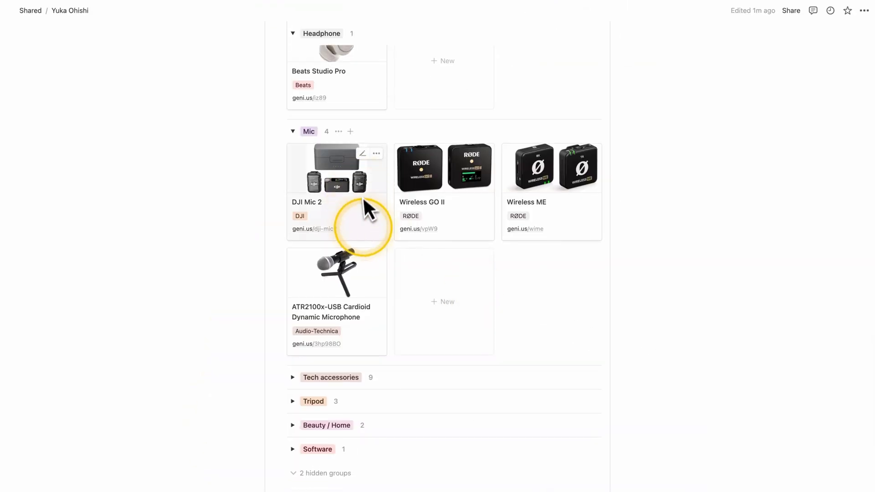
Collapse the expanded product groups in the Looking for links? gallery
scroll(387, 205, "up", 2)
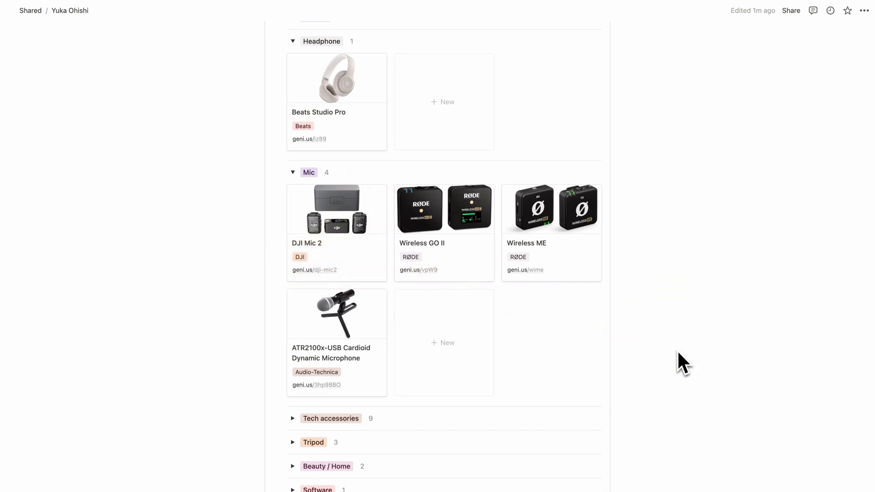
scroll(296, 310, "up", 3)
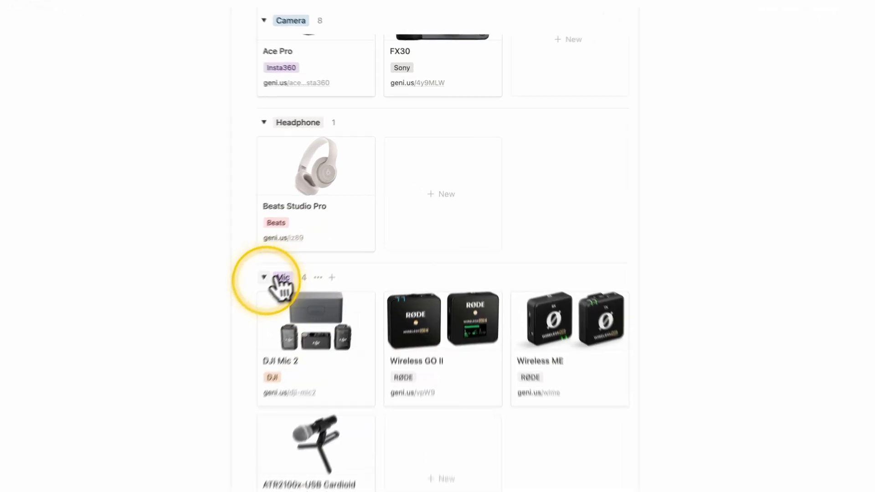
left_click(275, 277)
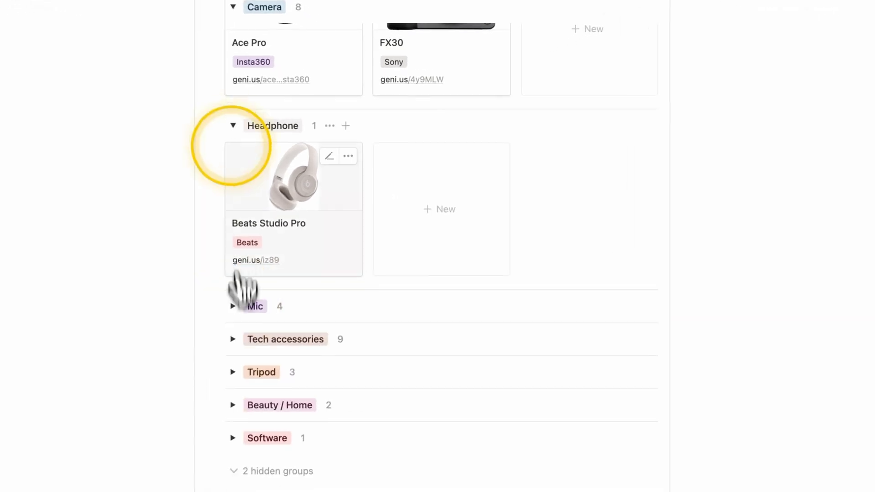
left_click(264, 122)
left_click(265, 125)
scroll(265, 141, "up", 4)
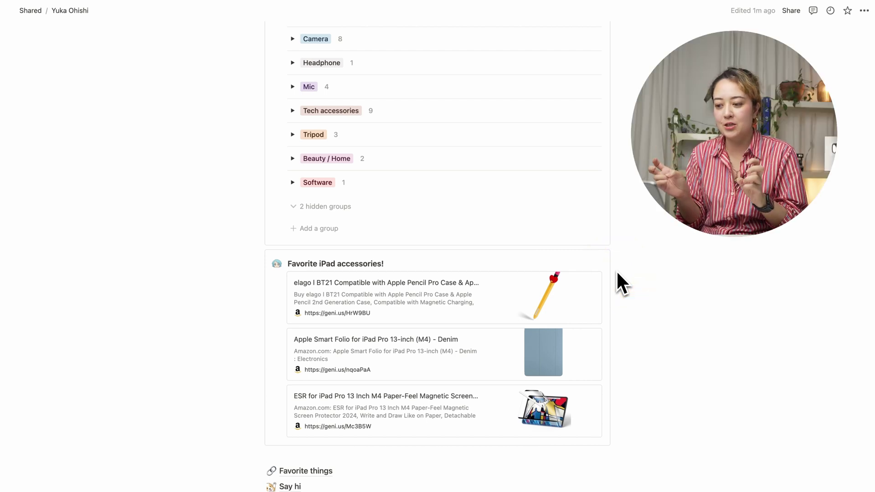
left_click(585, 260)
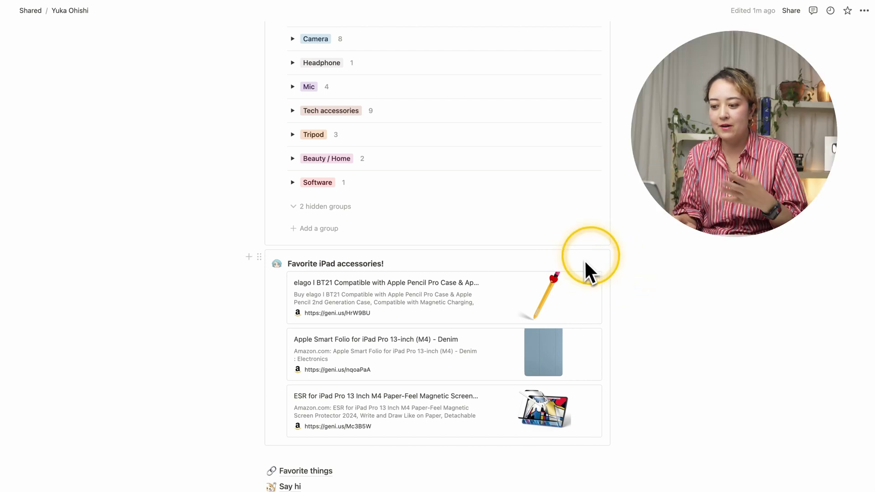
left_click(614, 259)
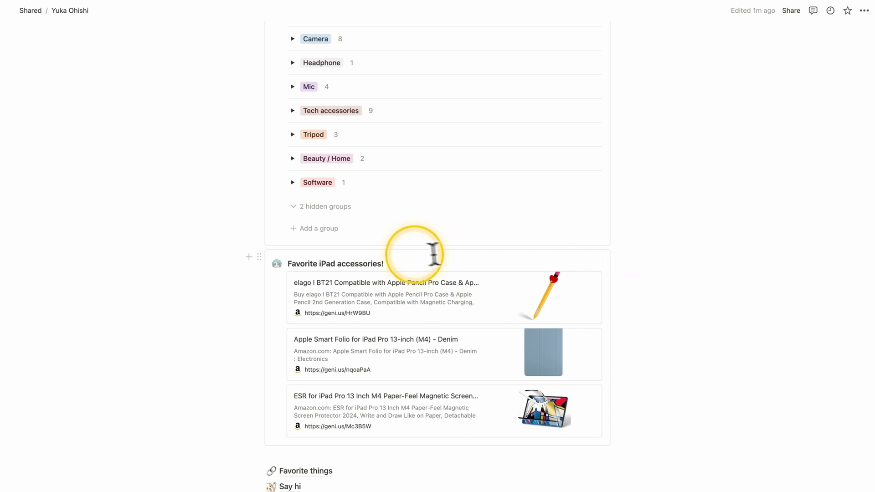
left_click(410, 264)
key("Return")
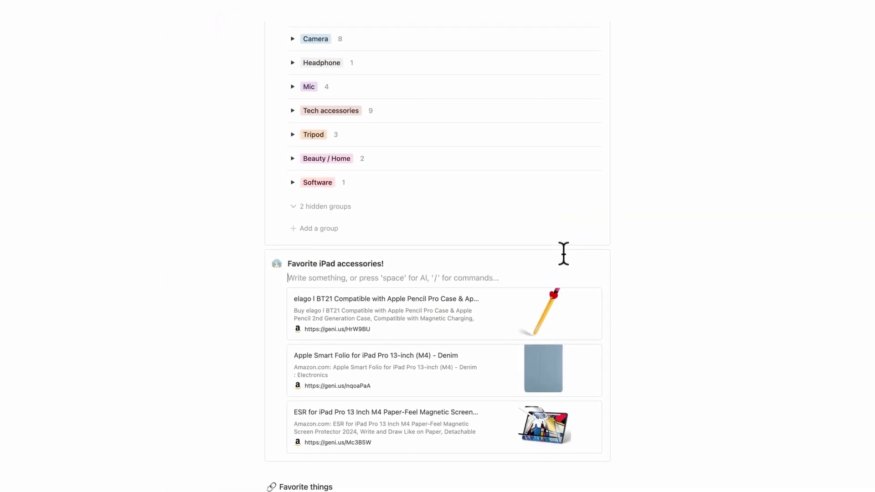
left_click(563, 254)
key("super+c")
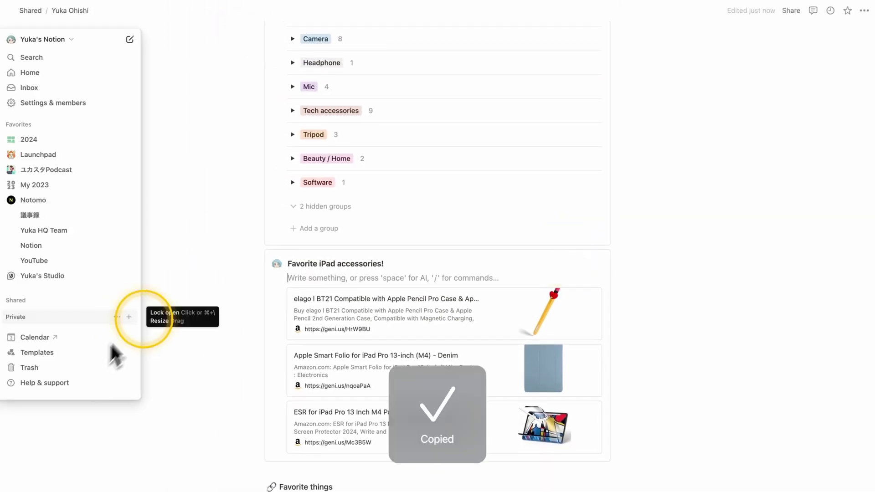
left_click(370, 284)
key("super+v")
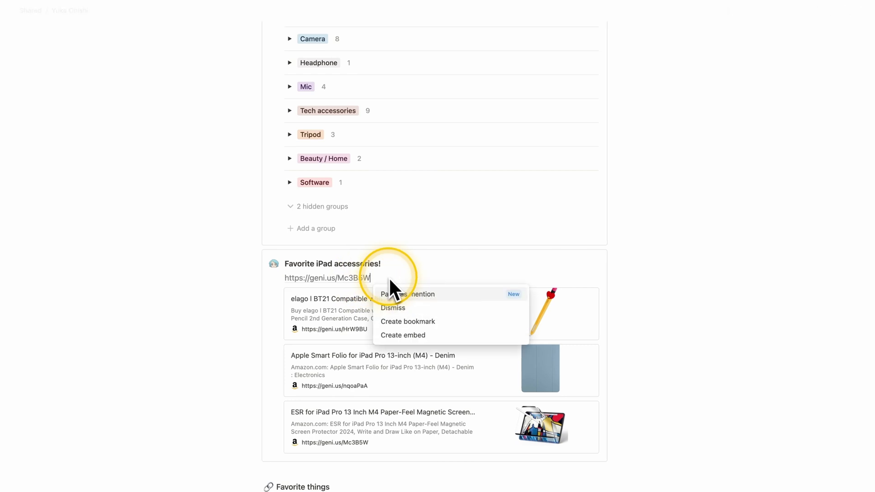
left_click(508, 322)
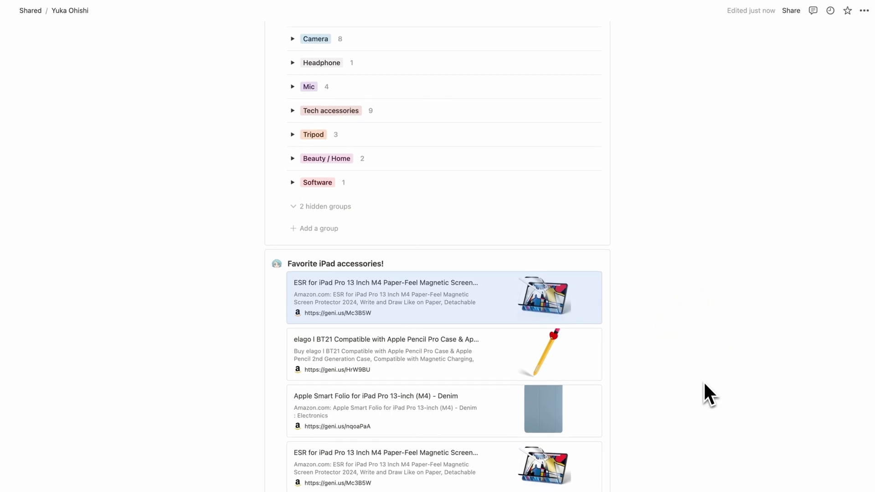
left_click(433, 264)
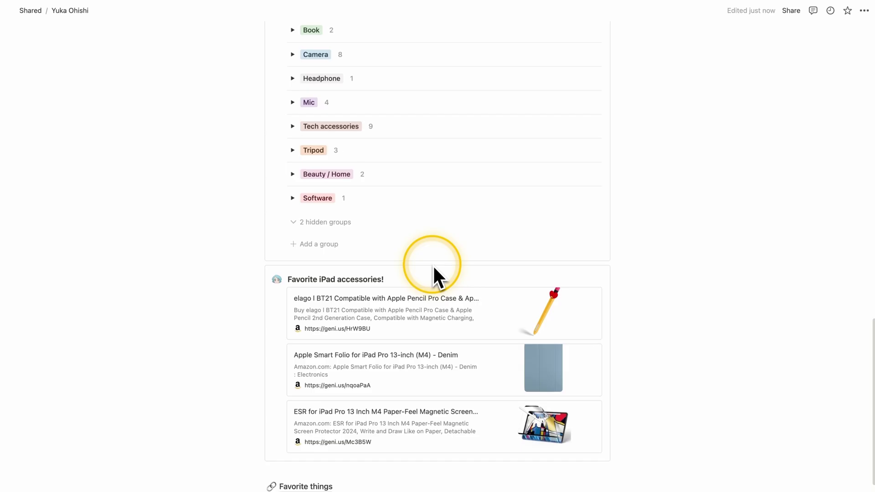
Open the Favorite things page and start a new entry from its database's Table view
scroll(432, 264, "down", 3)
left_click(319, 351)
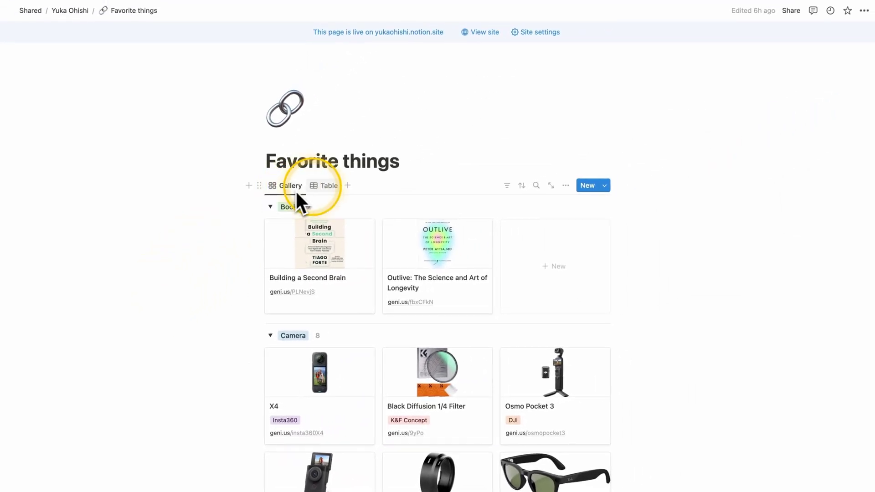
left_click(324, 191)
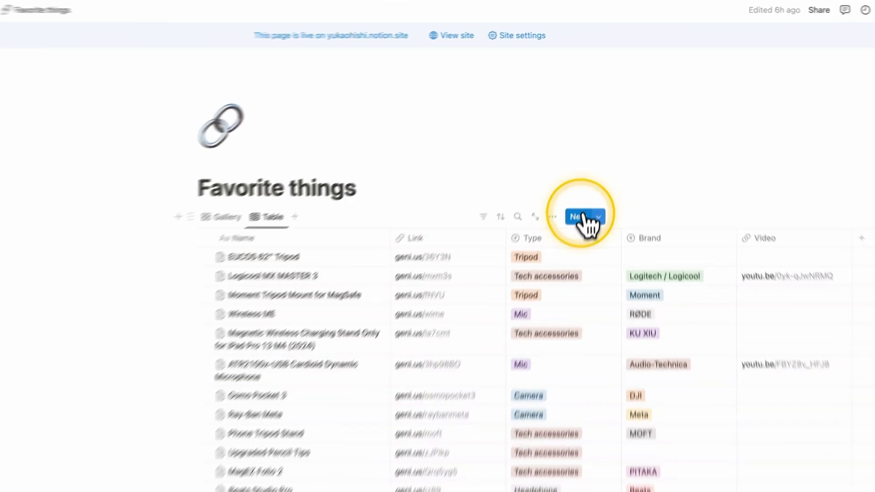
left_click(583, 217)
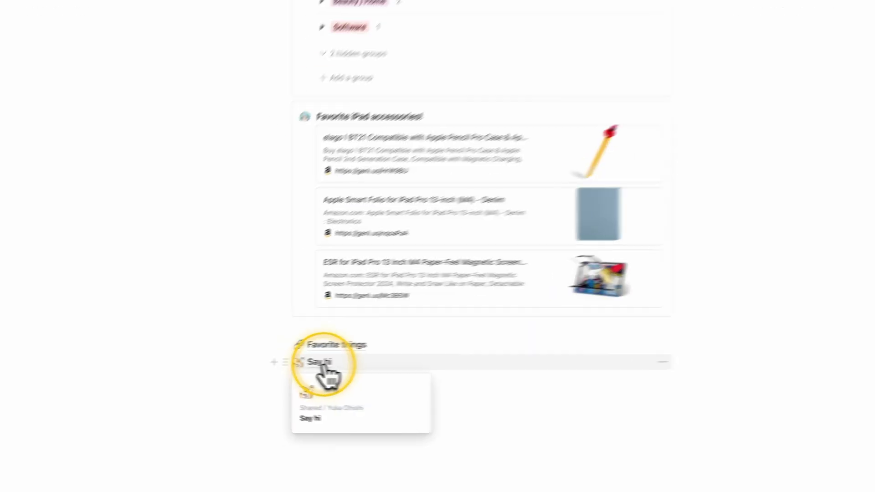
Open the Say hi page and examine its embedded Contact form
left_click(290, 363)
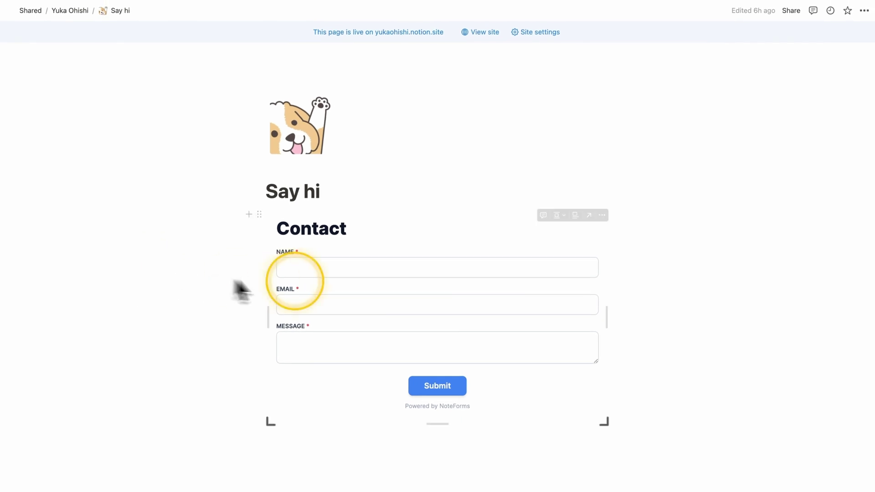
left_click(303, 271)
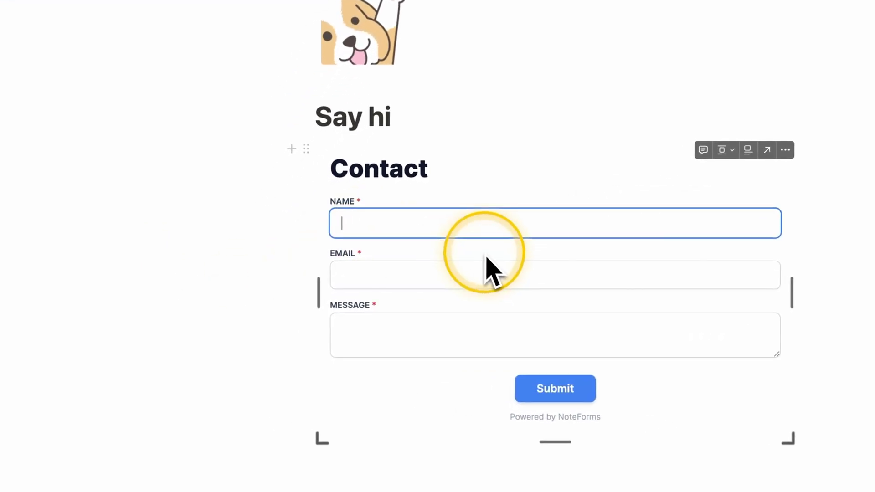
left_click(232, 334)
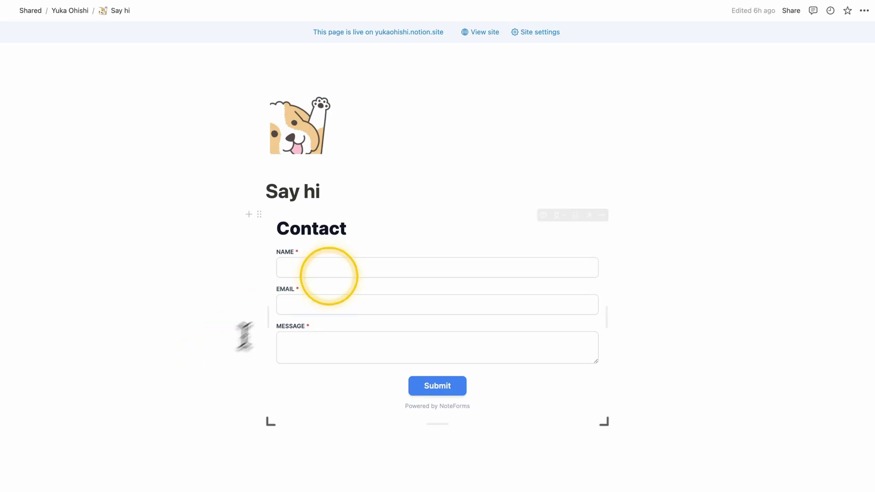
Fill in the Contact form with a name, an email address and the message "hi hihihihi", and submit it
left_click(324, 266)
type("Yuka")
left_click(345, 300)
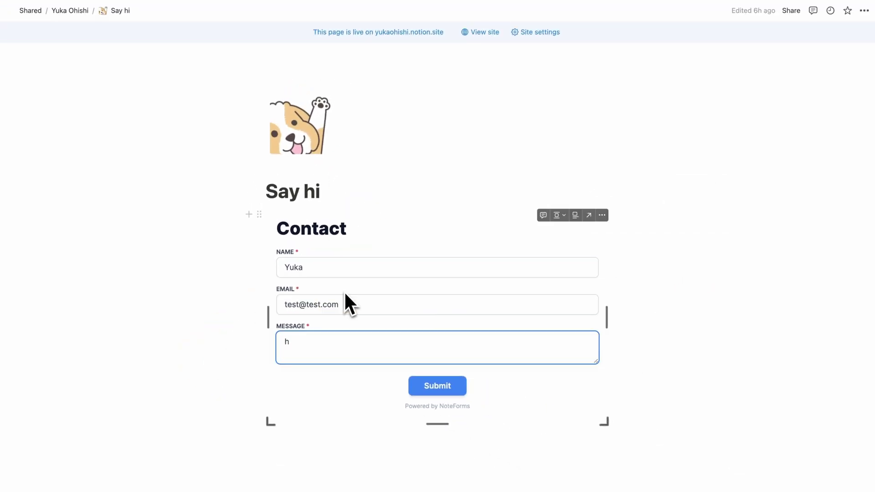
type("hi hihihihi")
left_click(454, 385)
mouse_move(94, 151)
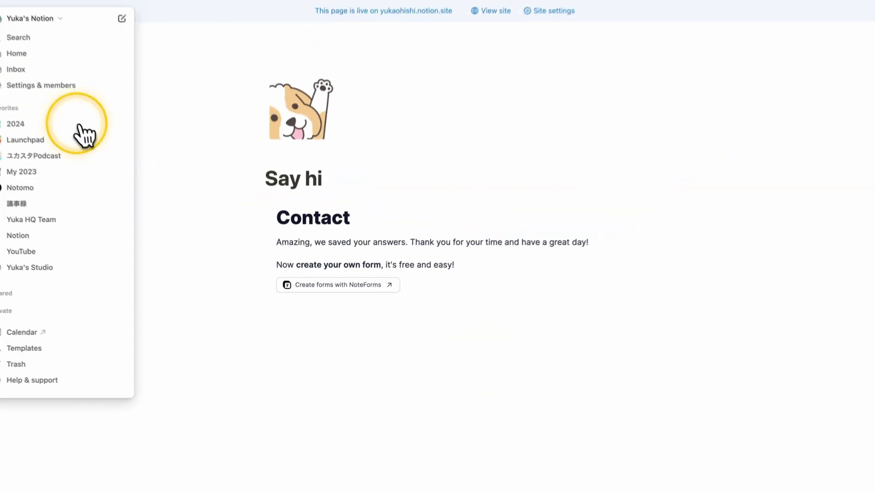
Open the Inbox and view the latest automation notification about the submitted contact form message
mouse_move(10, 157)
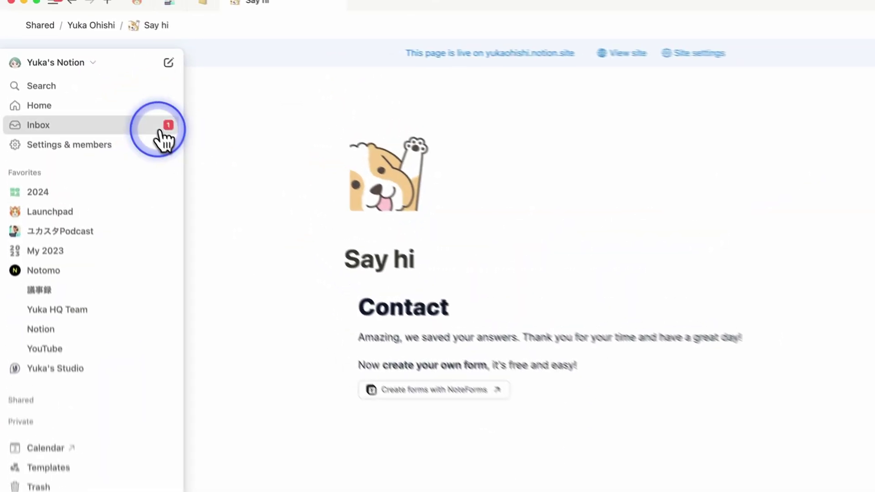
left_click(160, 137)
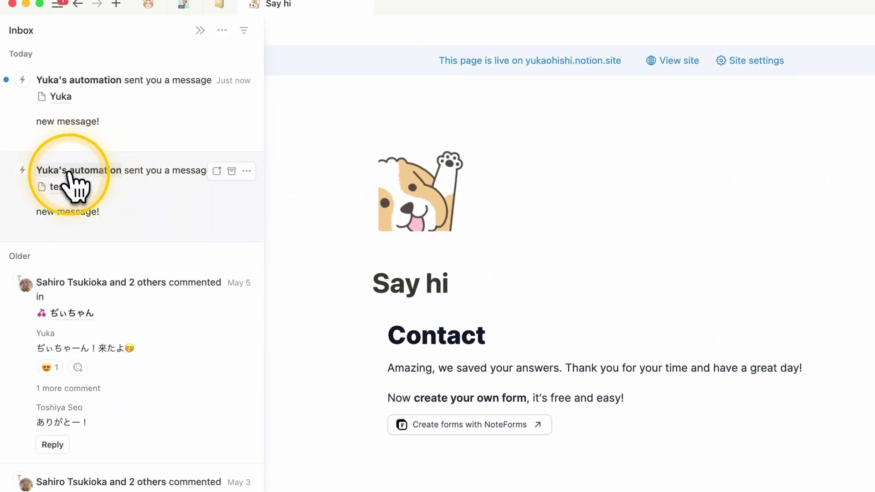
left_click(145, 127)
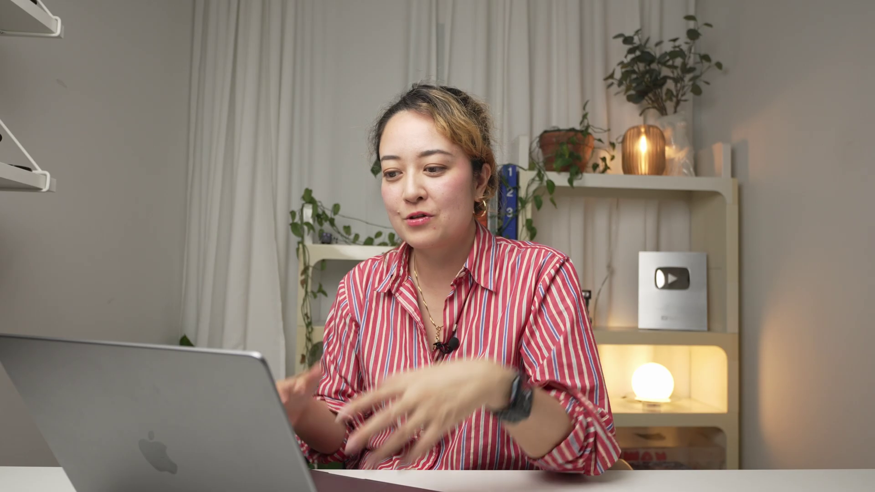
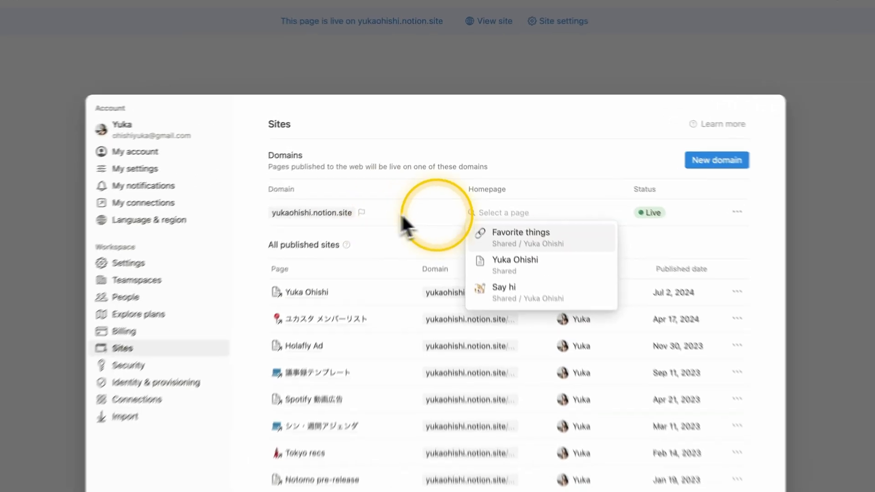
Leave the site settings, view the live site and examine the full web address of the published page
left_click(454, 219)
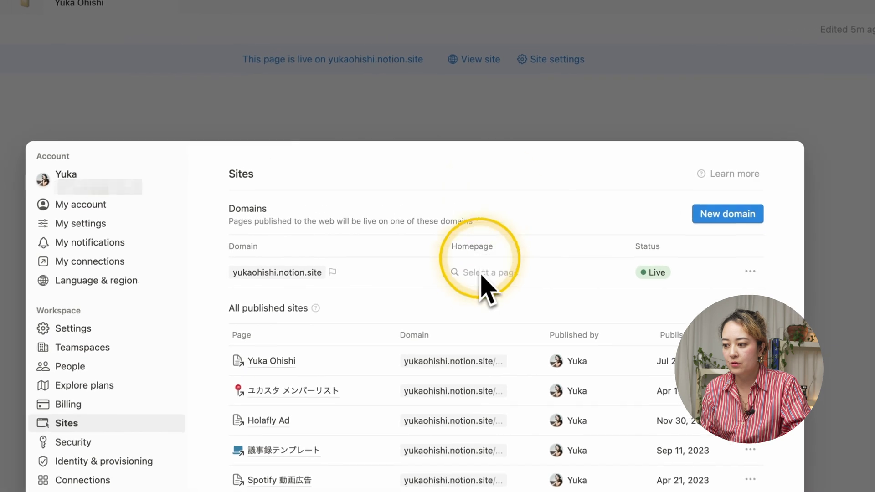
left_click(513, 138)
left_click(480, 61)
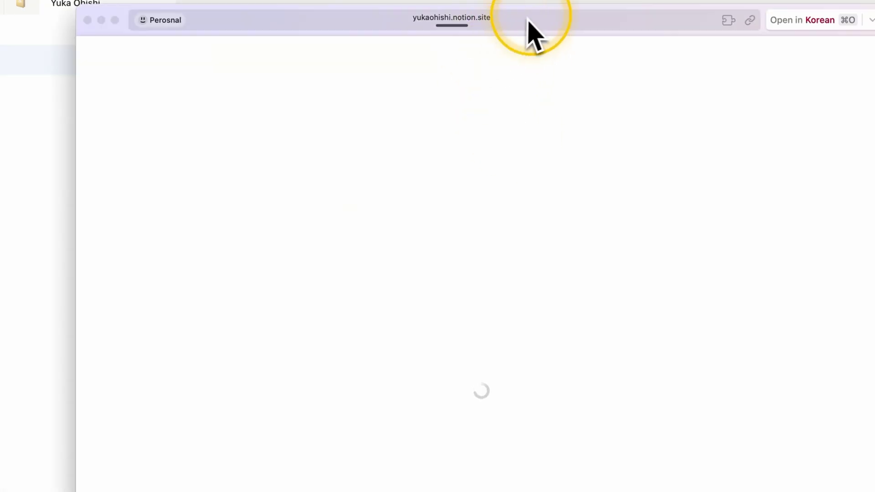
left_click(531, 19)
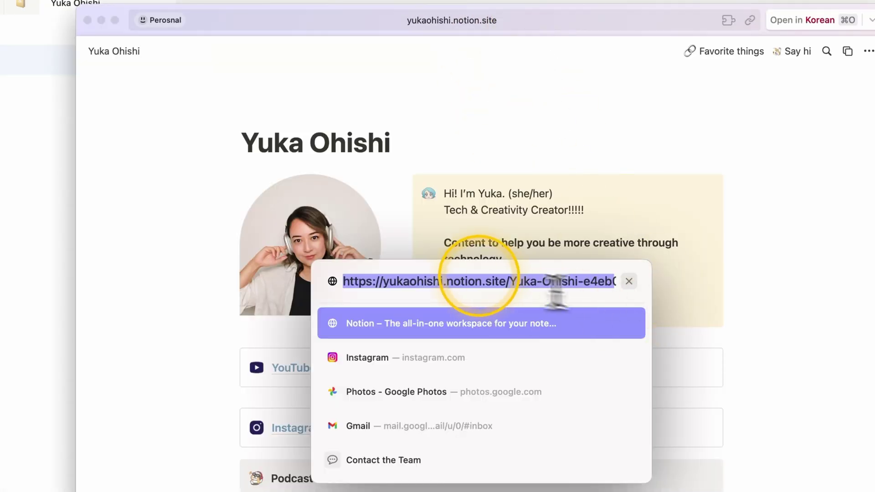
left_click(471, 279)
left_click_drag(510, 281, 634, 281)
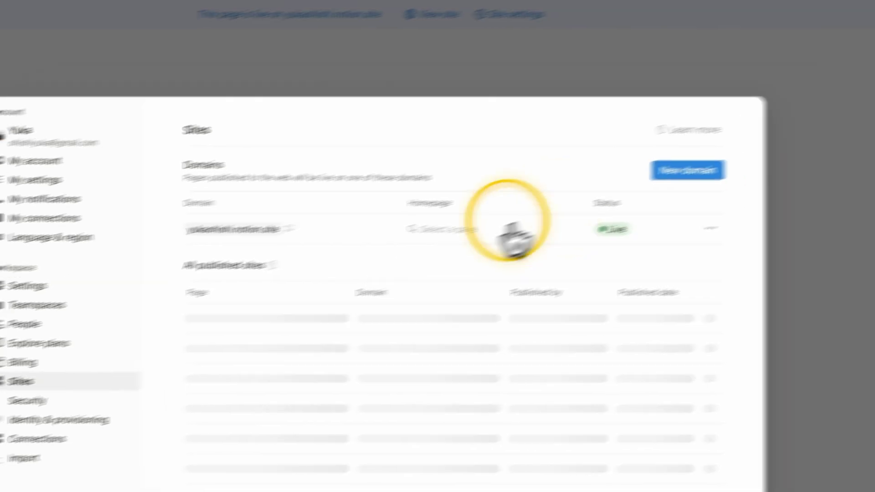
Set the main profile page, the one directly under Shared, as the homepage of the notion.site domain and close the site settings
left_click(444, 226)
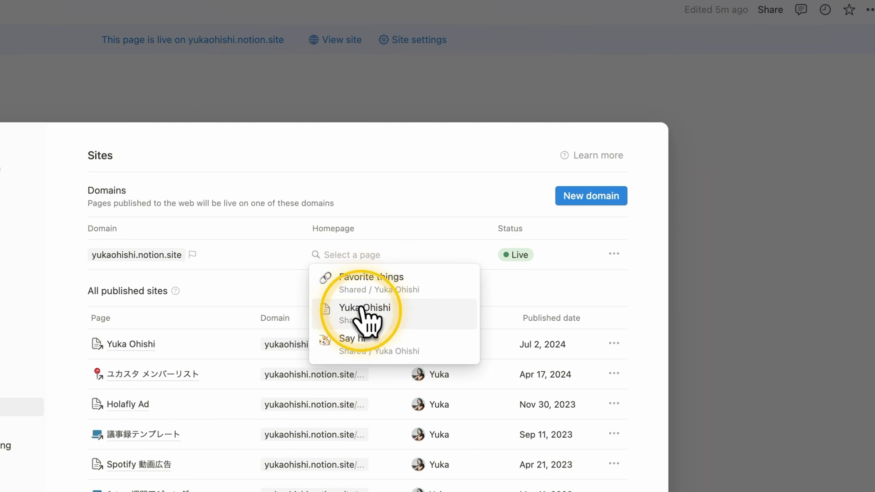
left_click(392, 320)
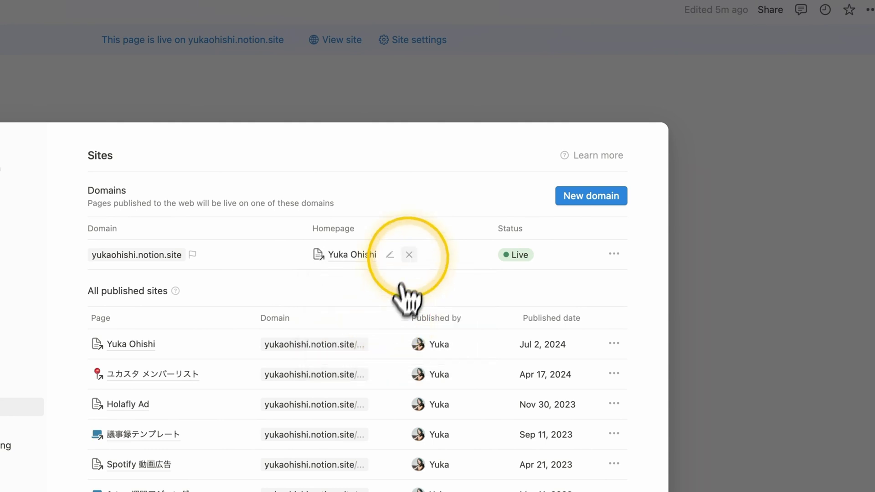
left_click(758, 201)
View the live site, remove the page path from its address and load the bare notion.site domain to check the homepage
left_click(345, 43)
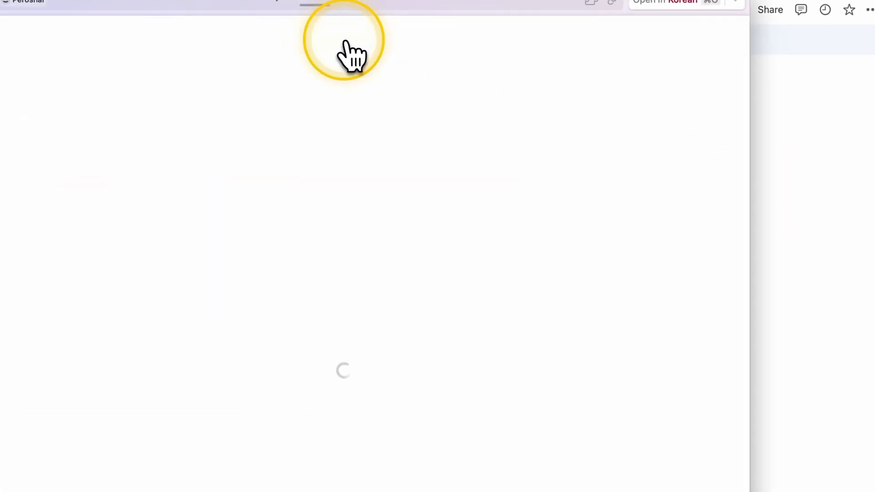
left_click(478, 25)
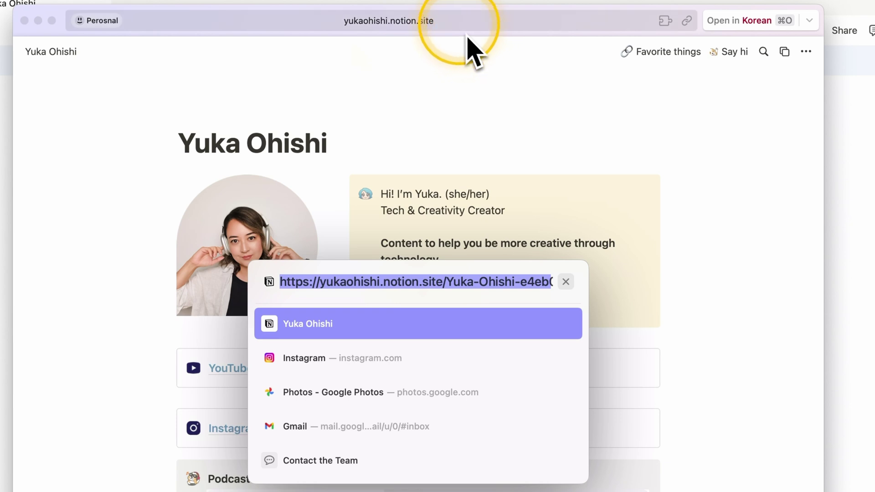
left_click(446, 282)
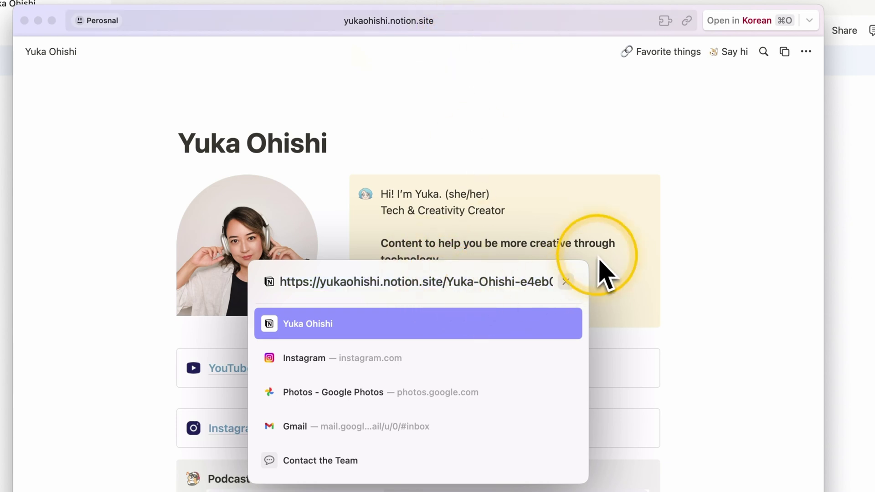
key("BackSpace")
key("Return")
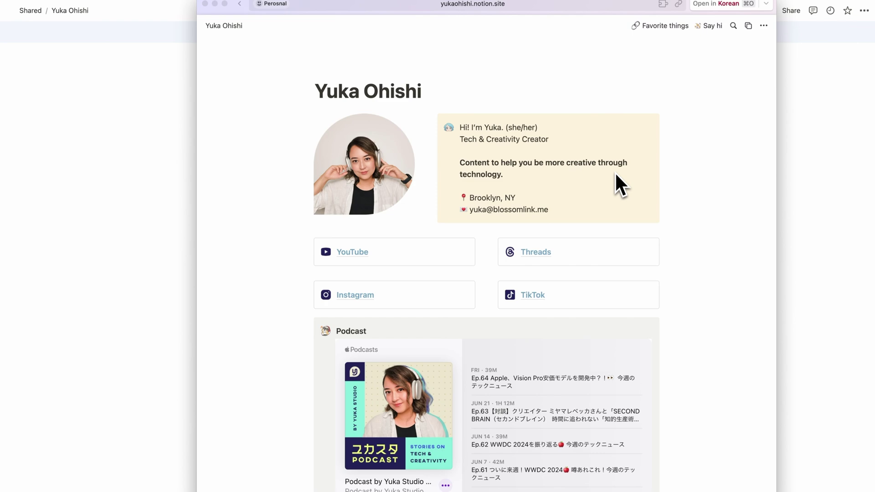
left_click(525, 4)
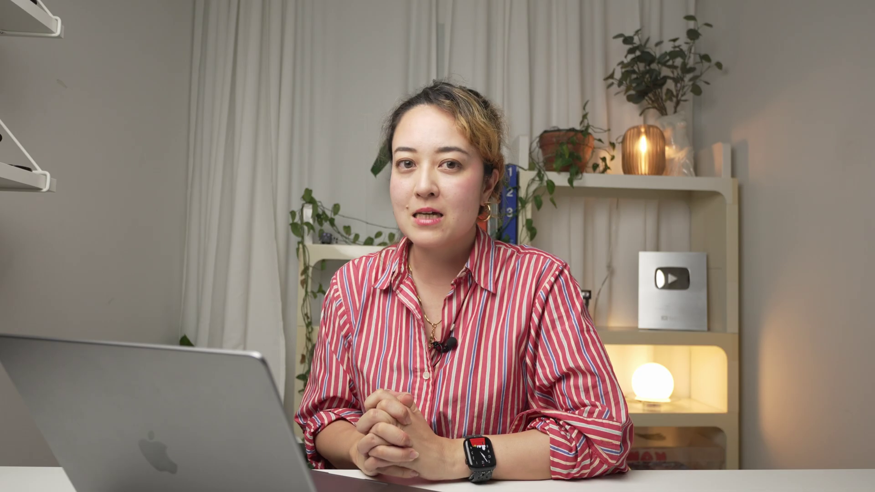